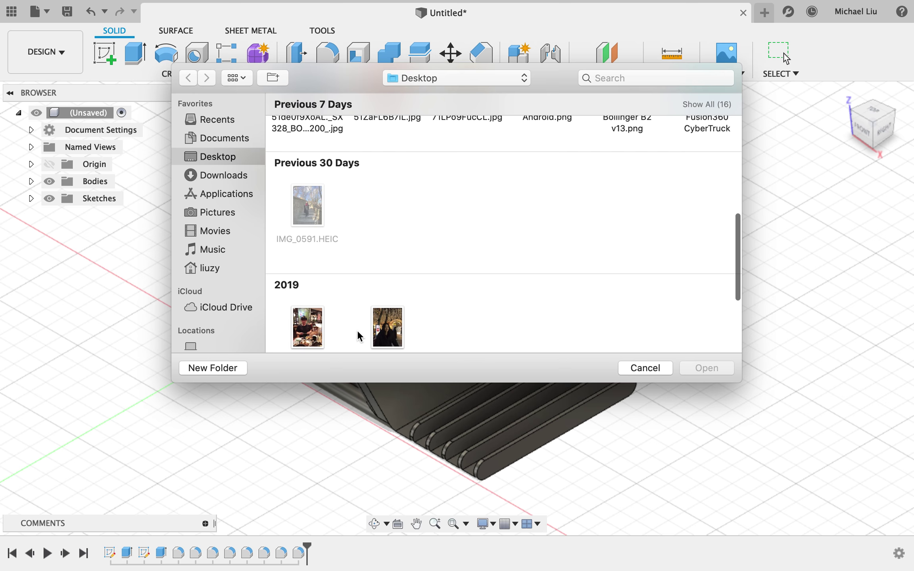
Open Logo.png from the Desktop's Previous 7 Days list and place it on the back plate
scroll(358, 333, "up", 2)
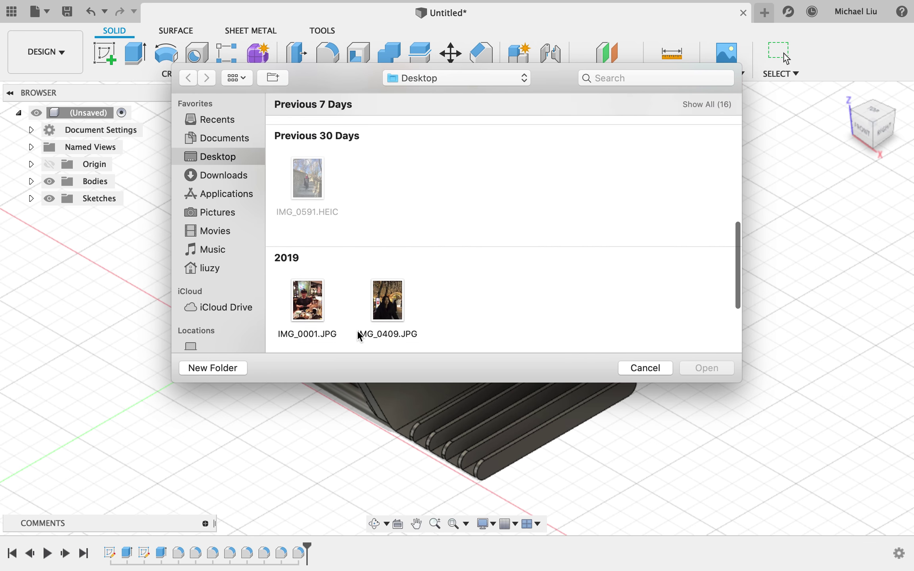
scroll(358, 332, "up", 5)
scroll(358, 333, "up", 3)
scroll(357, 333, "up", 3)
scroll(357, 330, "down", 3)
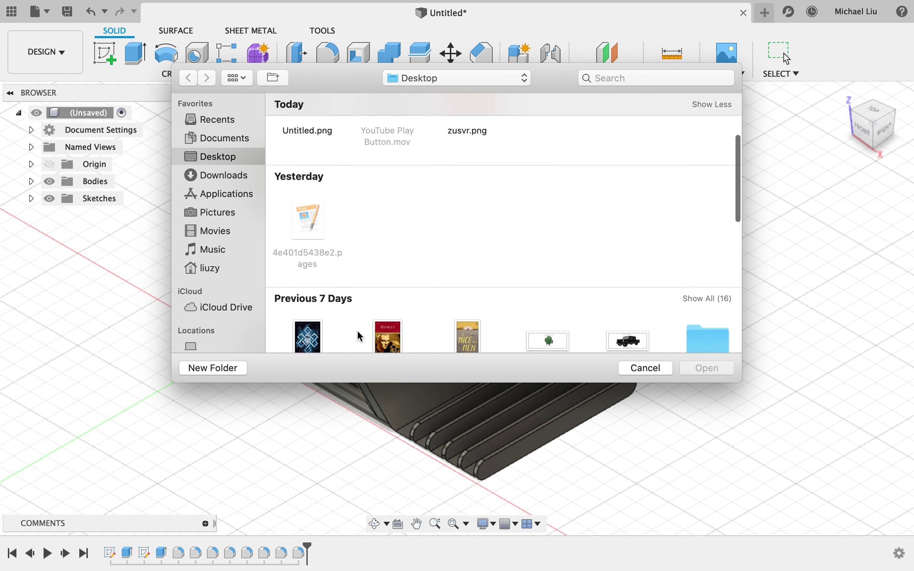
scroll(357, 330, "down", 2)
scroll(437, 259, "right", 1)
scroll(437, 259, "right", 5)
scroll(437, 259, "left", 6)
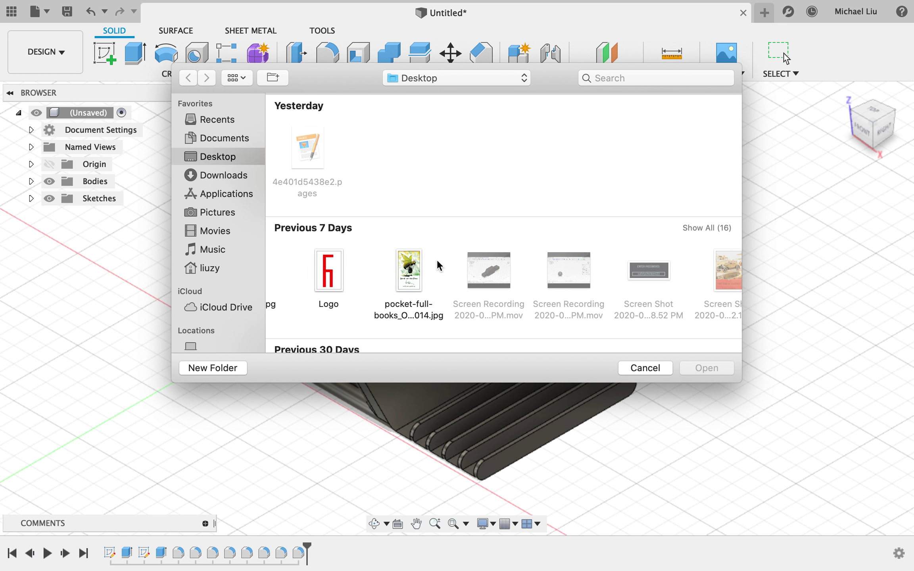
left_click(371, 272)
left_click(707, 367)
left_click(468, 313)
Rotate the logo decal 90° and view the back plate from the RIGHT view
left_click_drag(411, 256, 412, 257)
type("90")
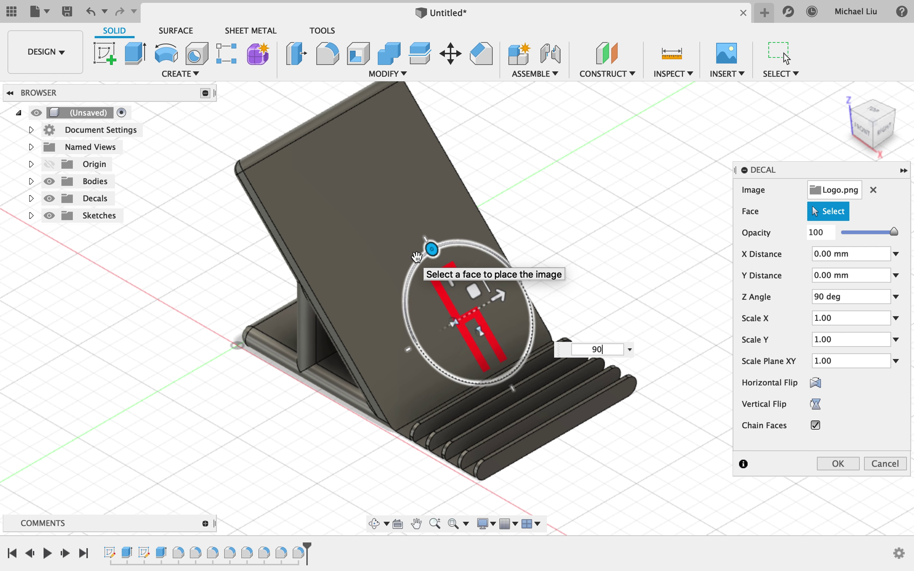
left_click(883, 140)
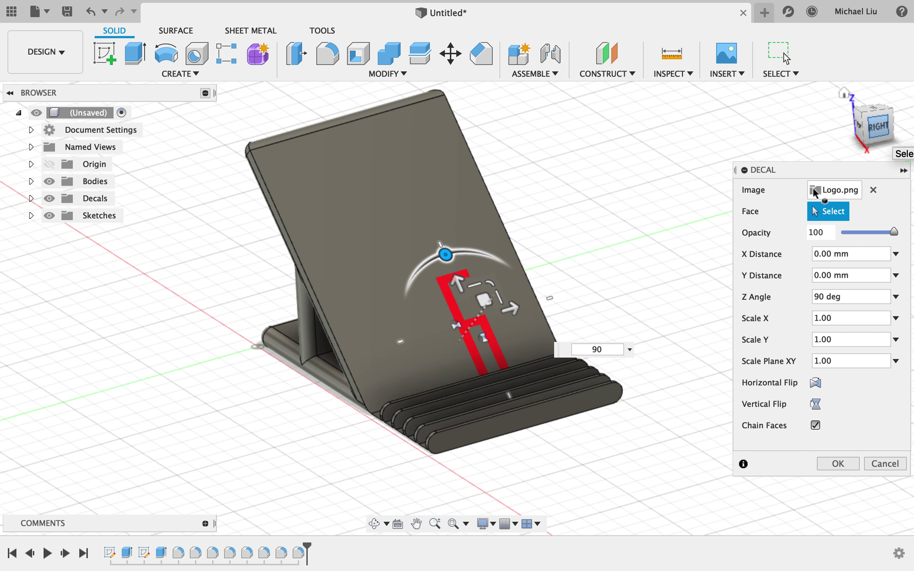
Offset the decal to an X distance of −7.50 mm, commit it, then undo it
mouse_move(492, 329)
left_mouse_down()
mouse_move(445, 327)
mouse_move(482, 327)
left_mouse_up()
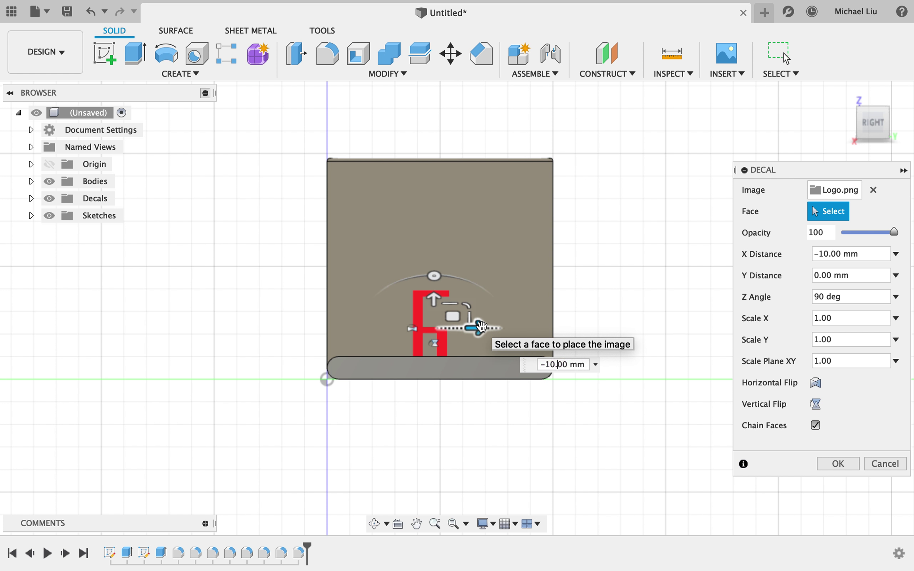
key("BackSpace")
key("BackSpace")
type("7")
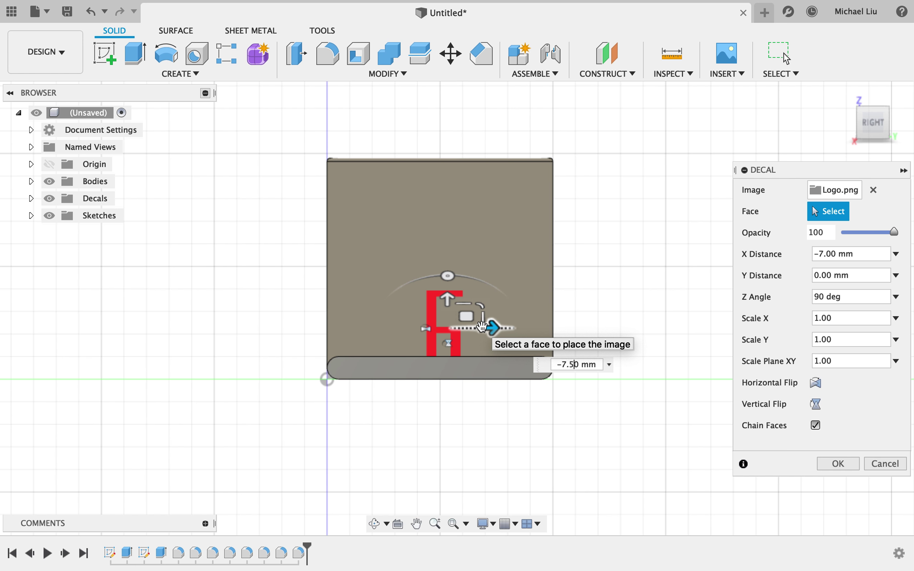
left_click_drag(482, 326, 481, 327)
key("Return")
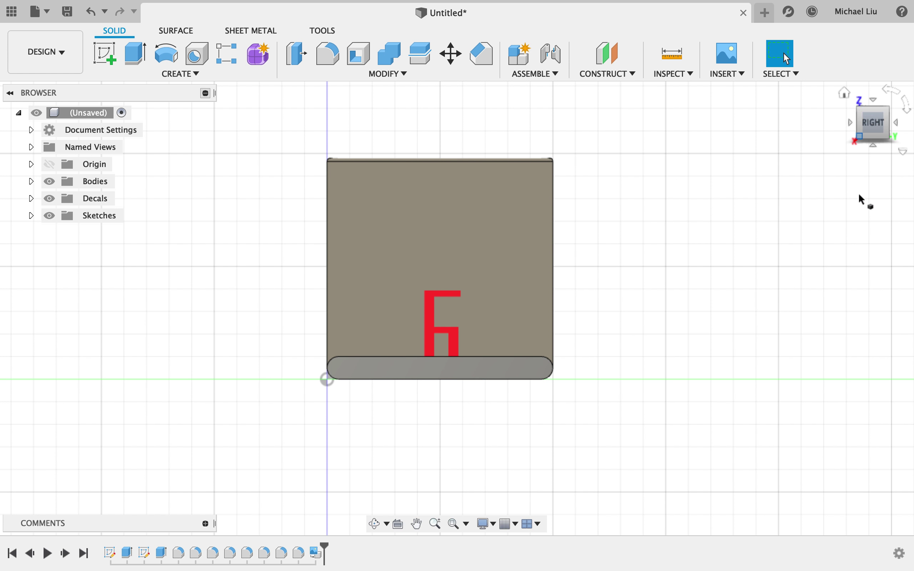
key("ctrl+z")
Insert Logo.png from the computer as a canvas image
left_click(718, 60)
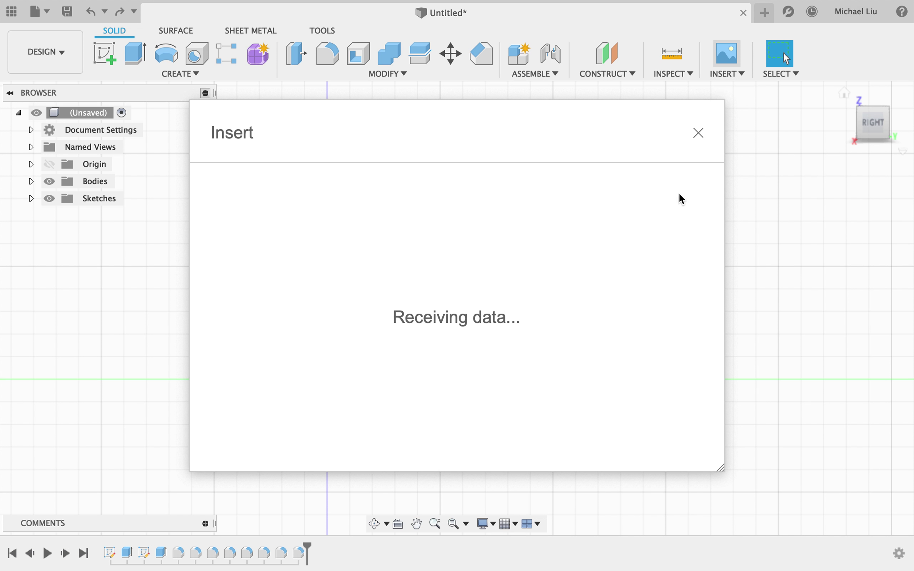
left_click(316, 424)
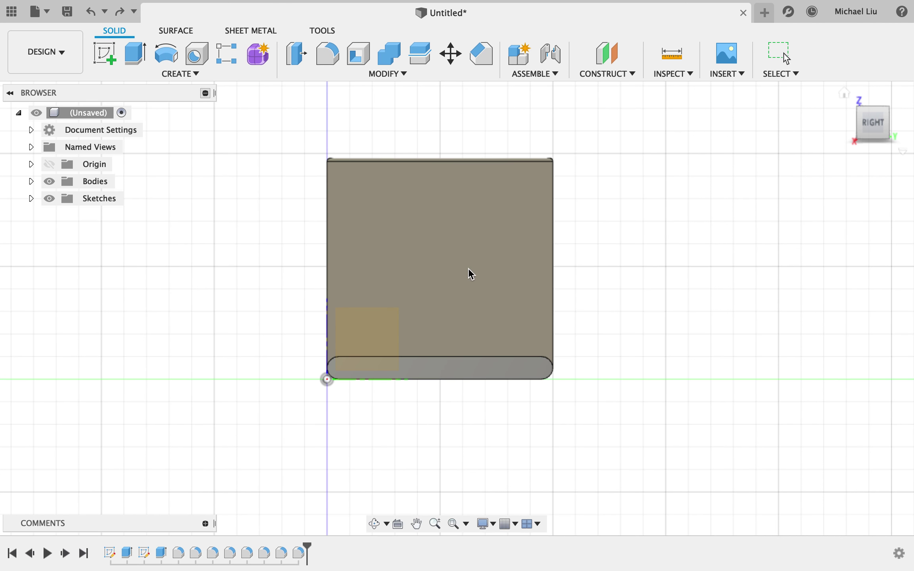
scroll(402, 333, "down", 10)
scroll(401, 331, "up", 10)
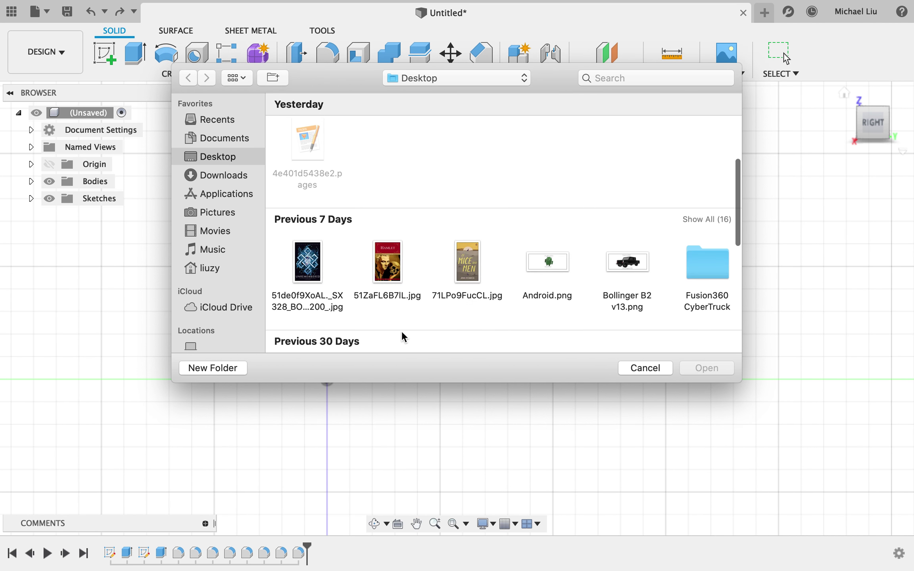
scroll(456, 326, "up", 3)
scroll(517, 320, "right", 3)
scroll(517, 319, "right", 3)
scroll(517, 320, "left", 2)
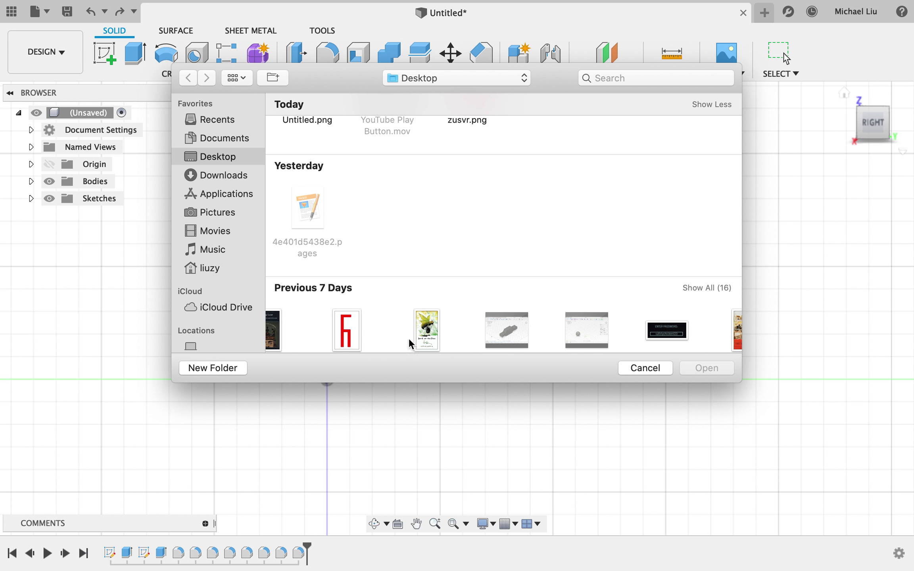
left_click(352, 331)
left_click(709, 365)
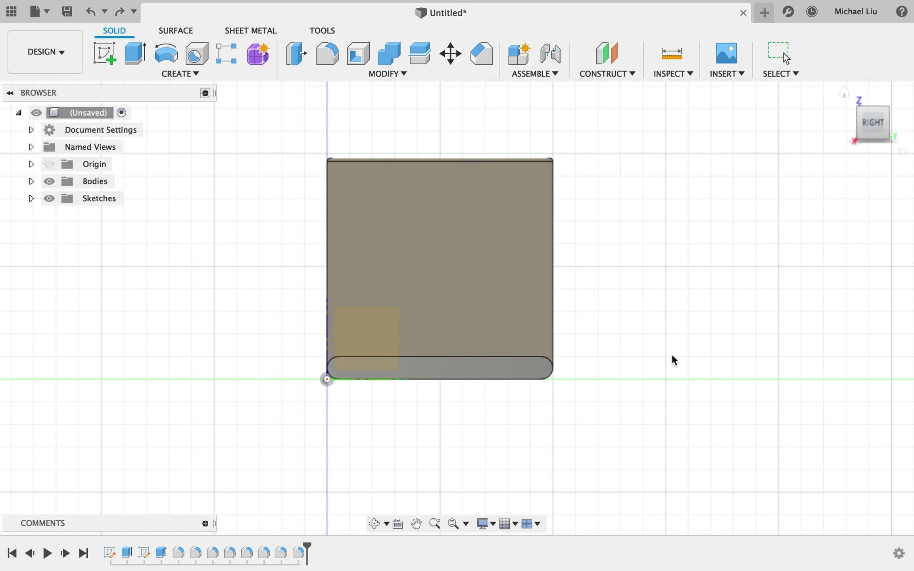
Attach the Logo canvas to the back plate face and start a sketch there
left_click(484, 283)
left_click(838, 506)
left_click(104, 53)
left_click(536, 291)
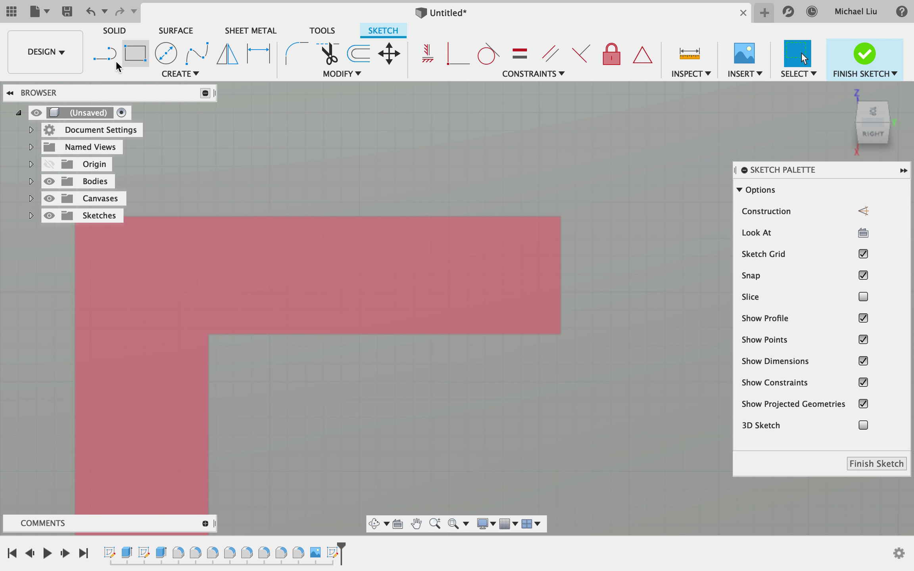
Trace lines down the logo's right edge and along the underside of its top bar
left_click(104, 53)
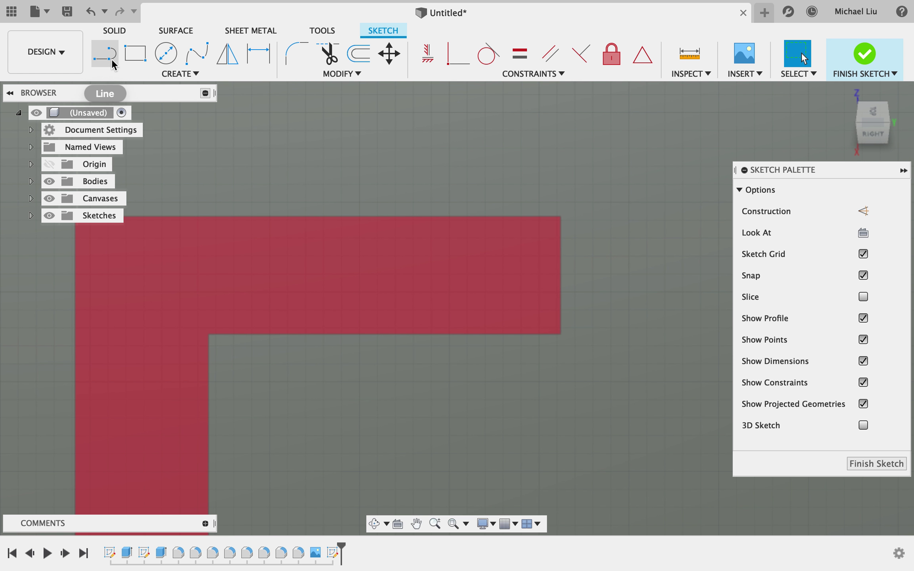
left_click(558, 218)
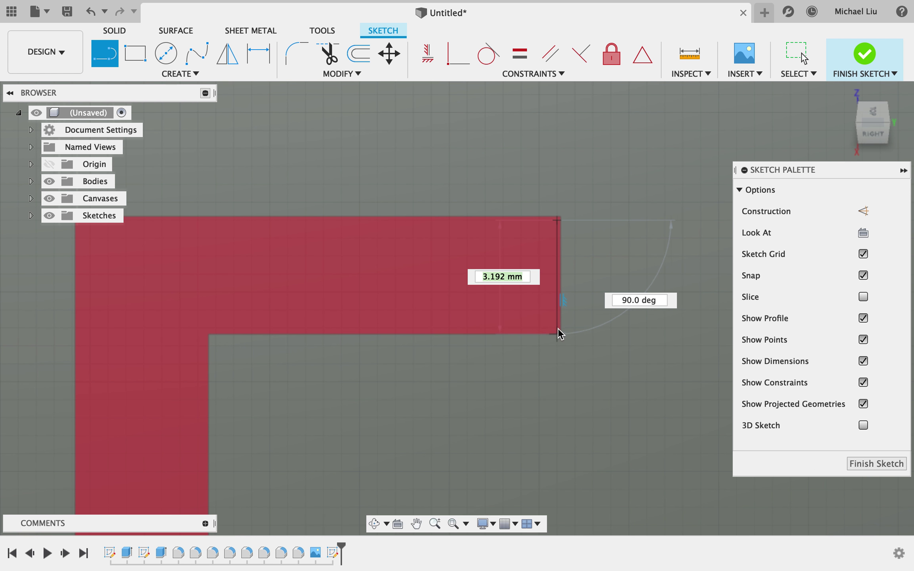
left_click(558, 328)
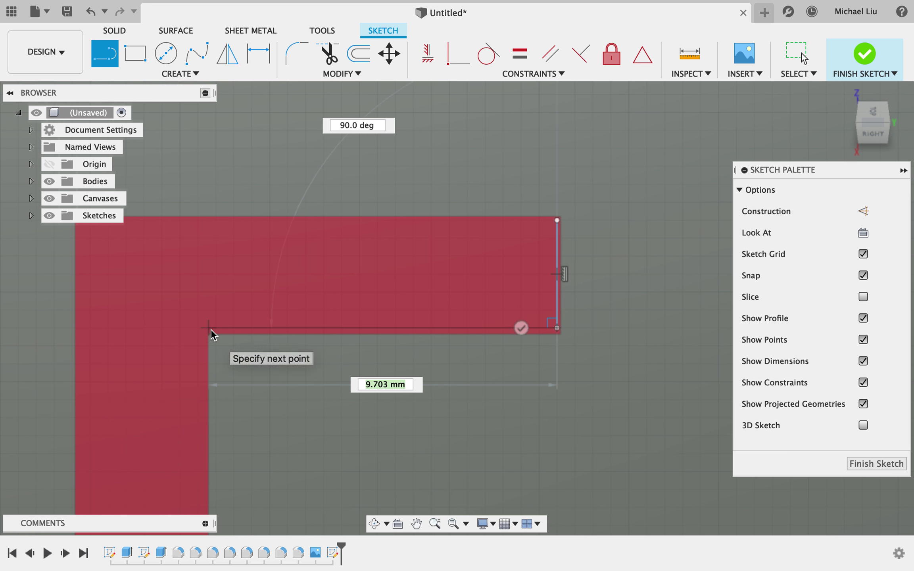
left_click(215, 328)
End the outline edge at the right end of the upper bar and stop the line chain
scroll(204, 388, "up", 3)
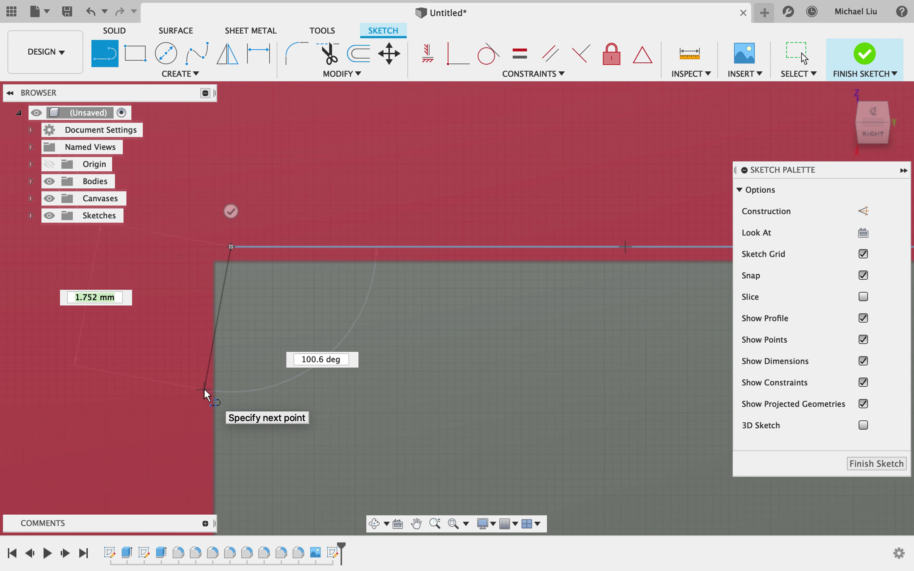
scroll(204, 388, "up", 3)
scroll(203, 389, "down", 2)
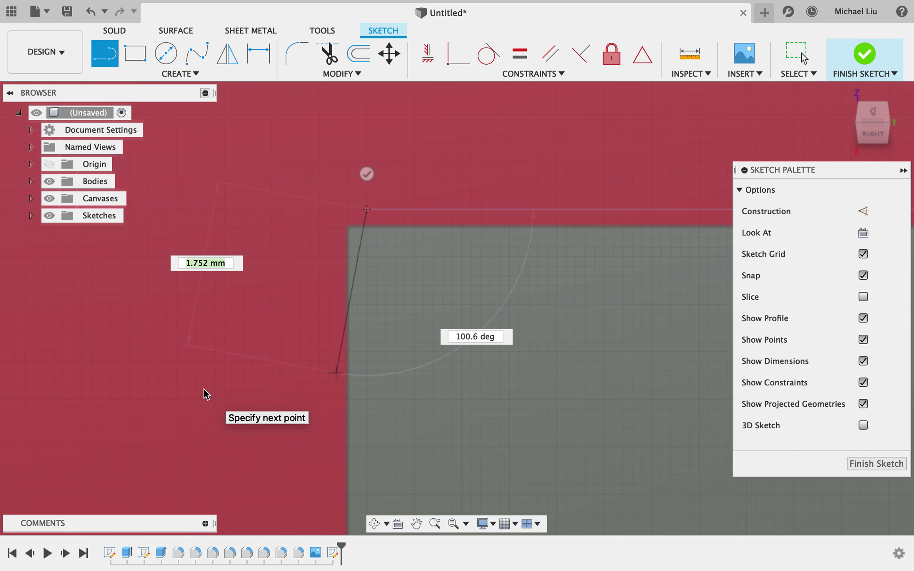
scroll(203, 388, "down", 2)
scroll(204, 388, "down", 2)
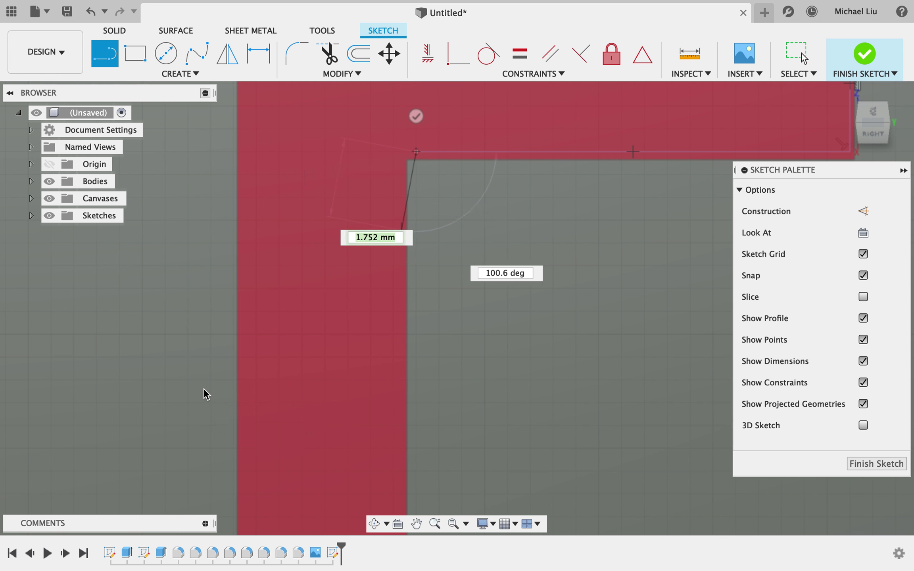
scroll(203, 389, "down", 2)
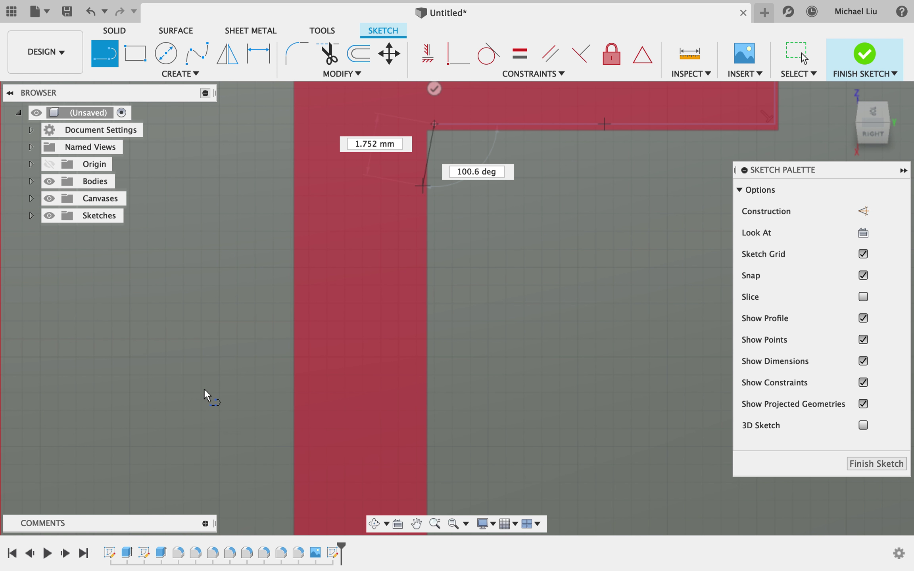
scroll(203, 388, "down", 3)
scroll(204, 388, "down", 1)
scroll(204, 388, "down", 3)
scroll(204, 389, "down", 3)
scroll(613, 422, "up", 1)
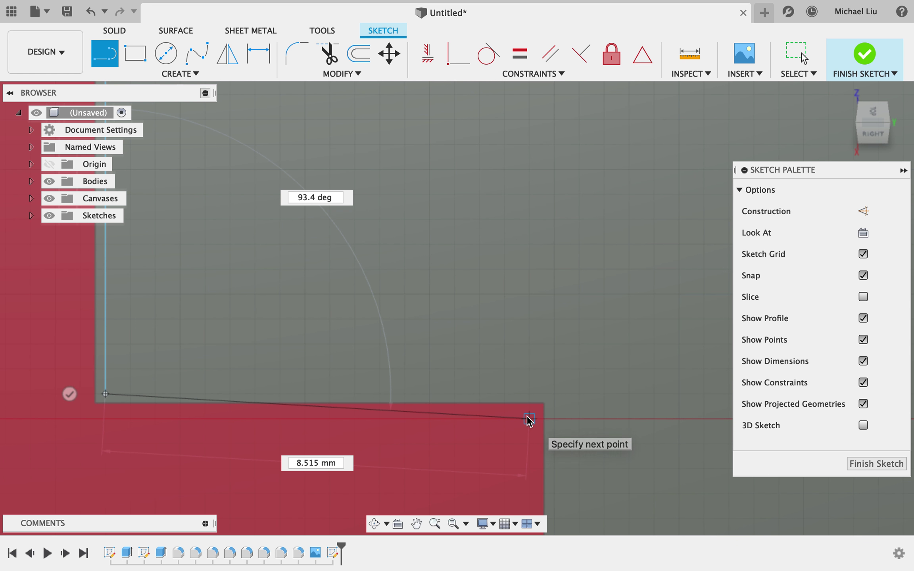
scroll(529, 421, "right", 2)
scroll(530, 420, "right", 5)
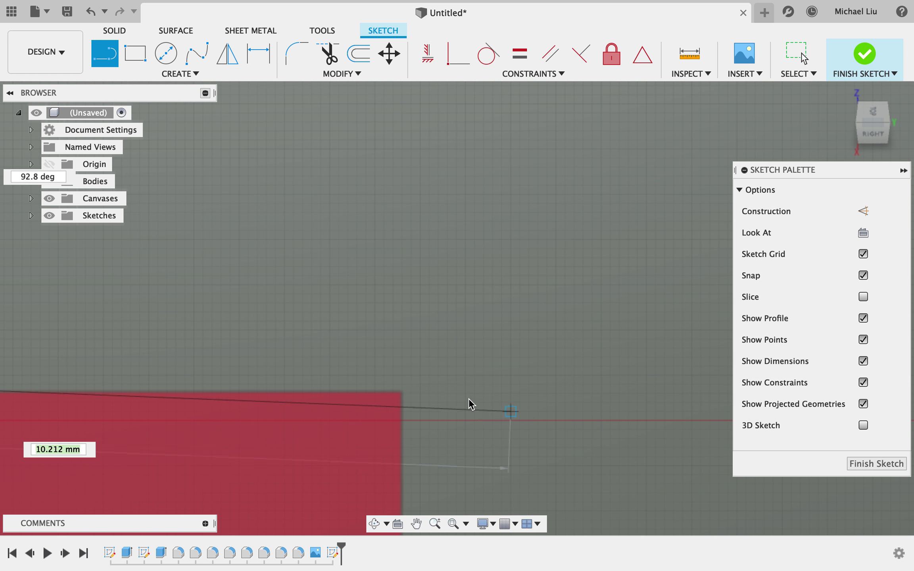
left_click(399, 379)
key("Escape")
Draw the logo's 23 mm right vertical edge
scroll(618, 442, "left", 3)
scroll(618, 442, "down", 2)
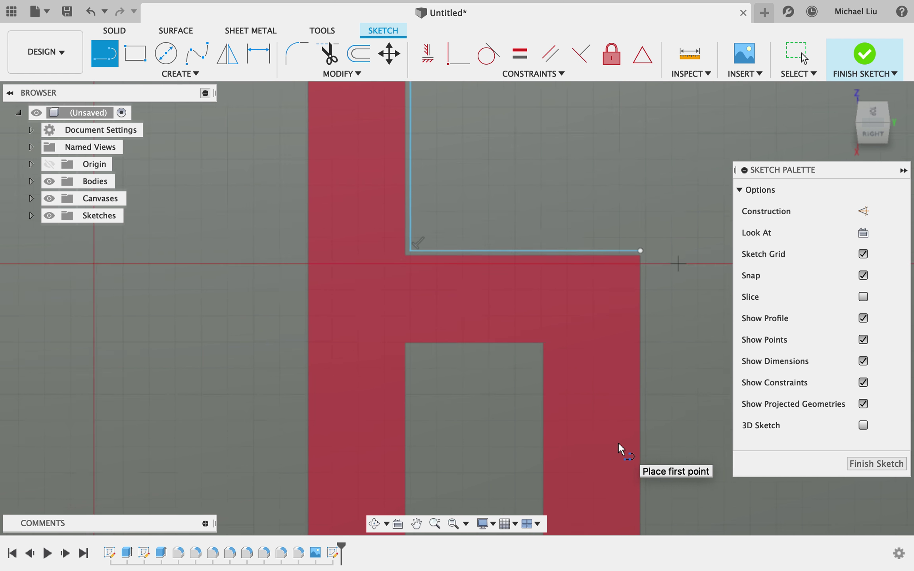
scroll(619, 442, "down", 2)
scroll(619, 442, "down", 2)
scroll(619, 442, "down", 2)
scroll(620, 396, "up", 3)
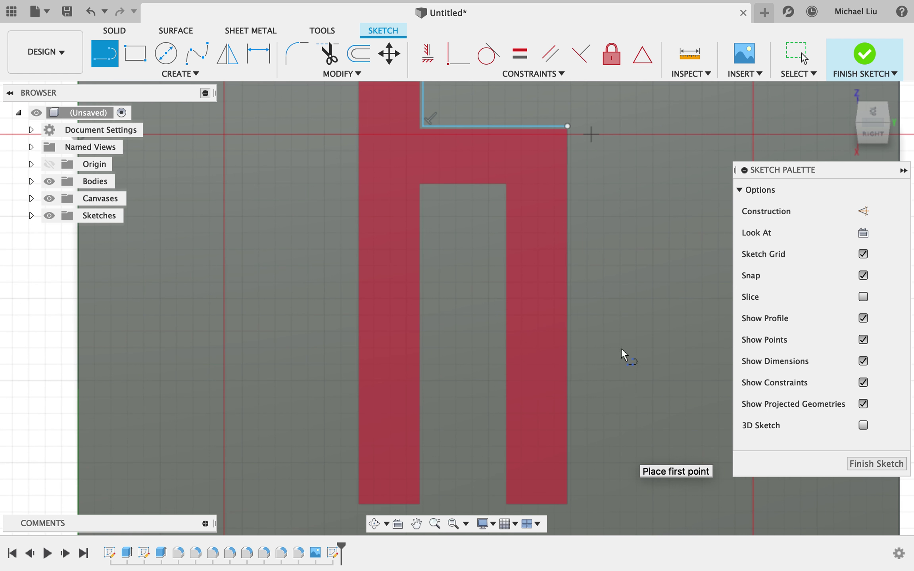
left_click(568, 127)
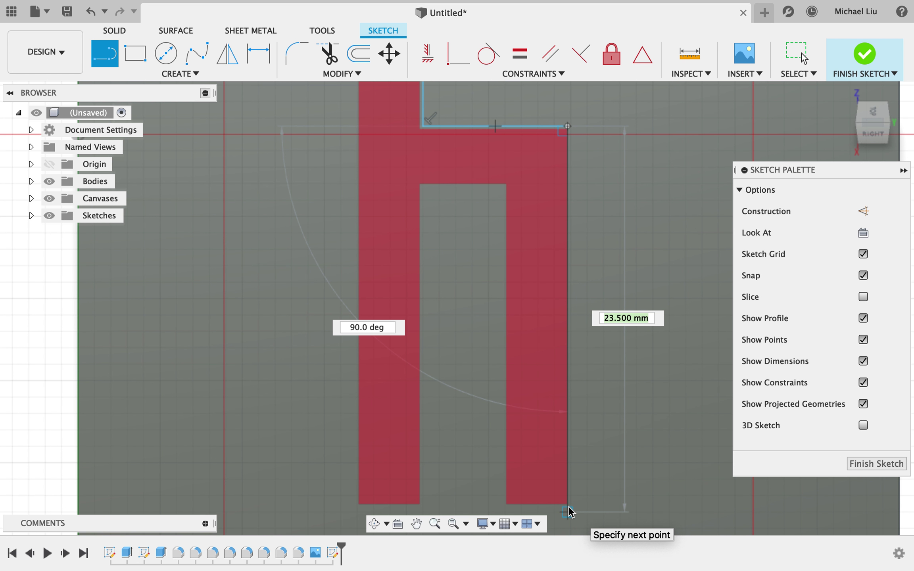
type("32")
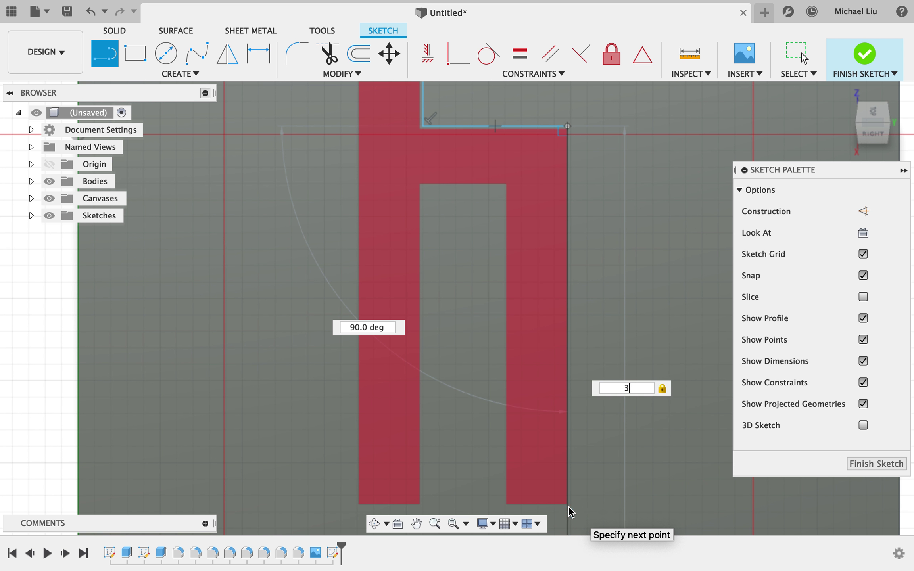
key("Return")
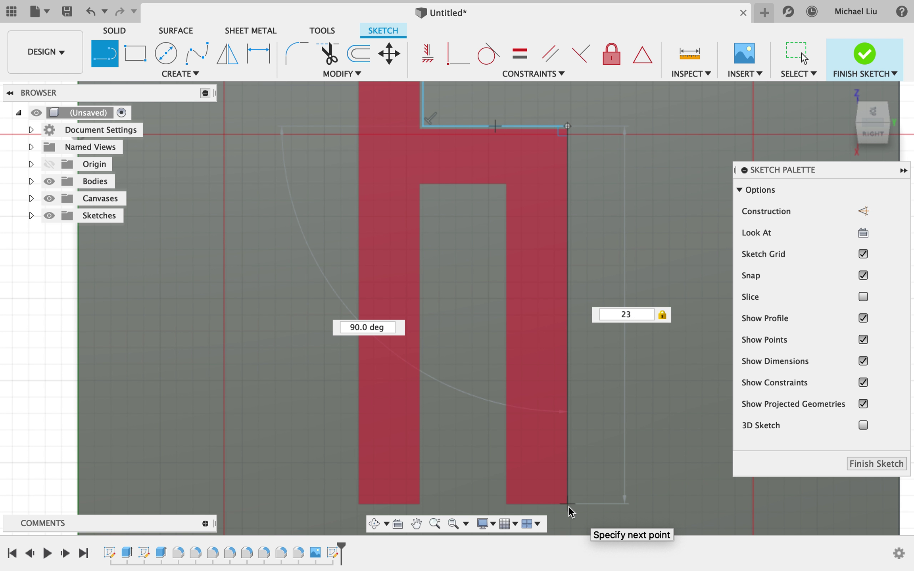
key("Return")
key("Escape")
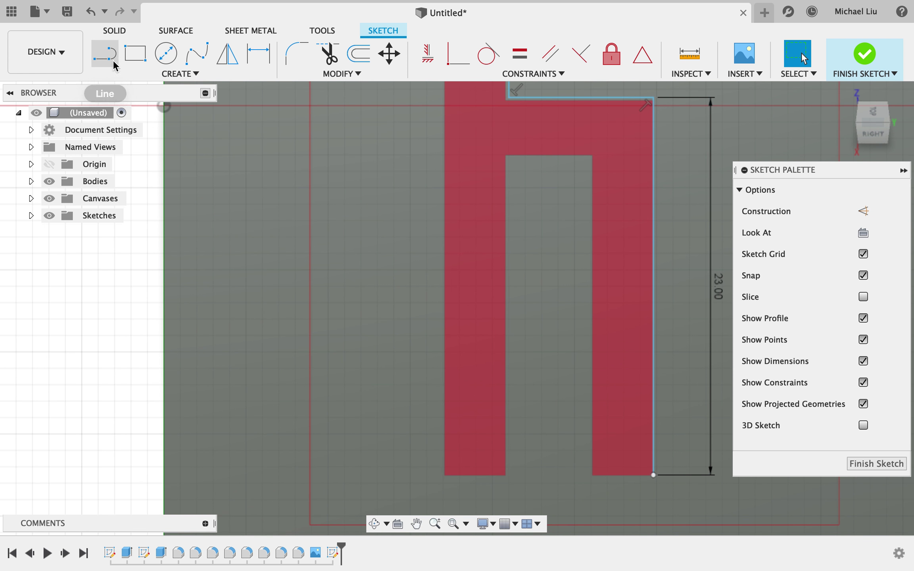
Draw the bottom edge along the logo's base and the left edge up to the top
left_click(105, 53)
left_click(653, 475)
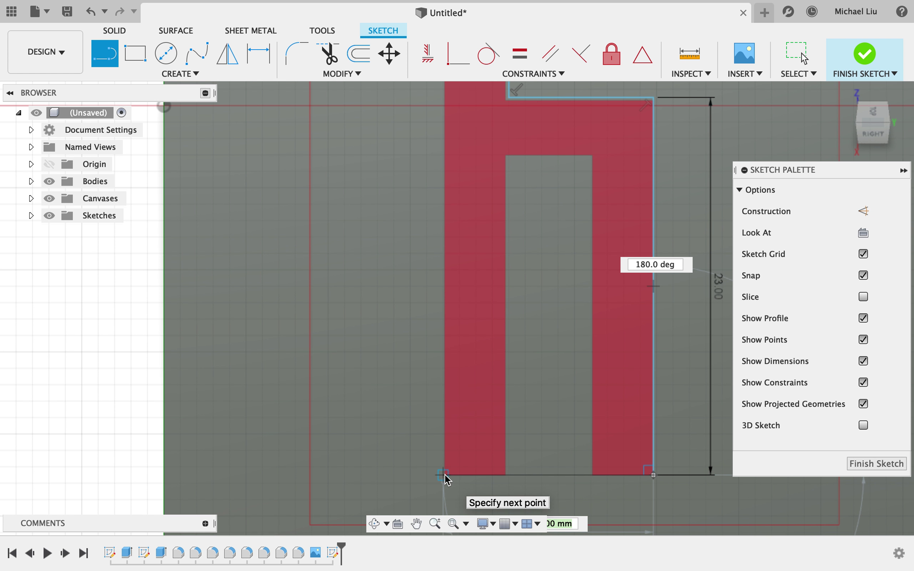
scroll(446, 480, "down", 3)
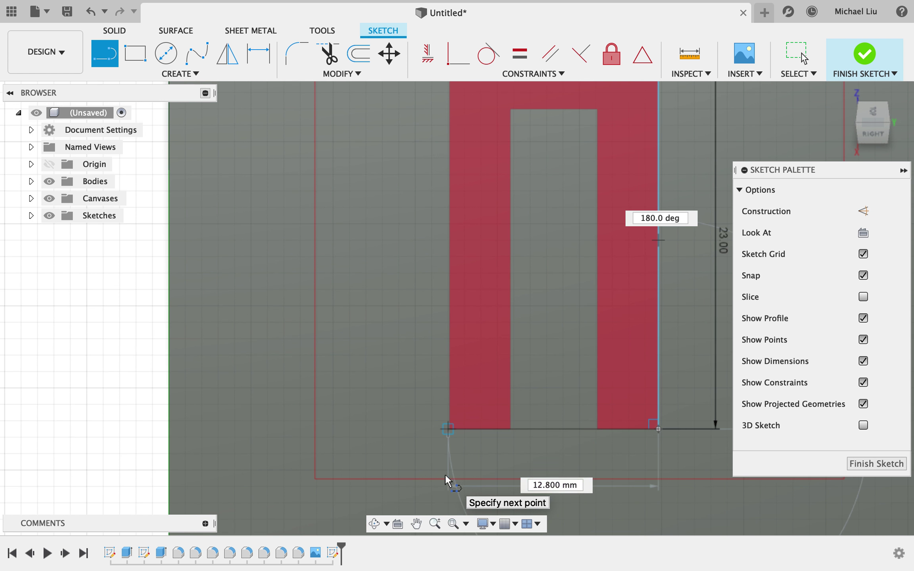
left_click(447, 431)
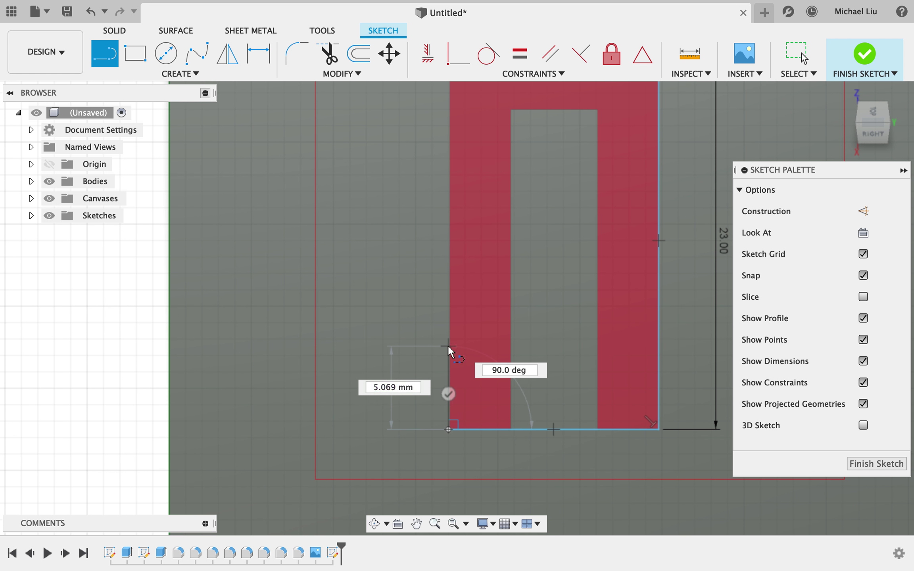
scroll(450, 351, "down", 3)
scroll(448, 352, "down", 3)
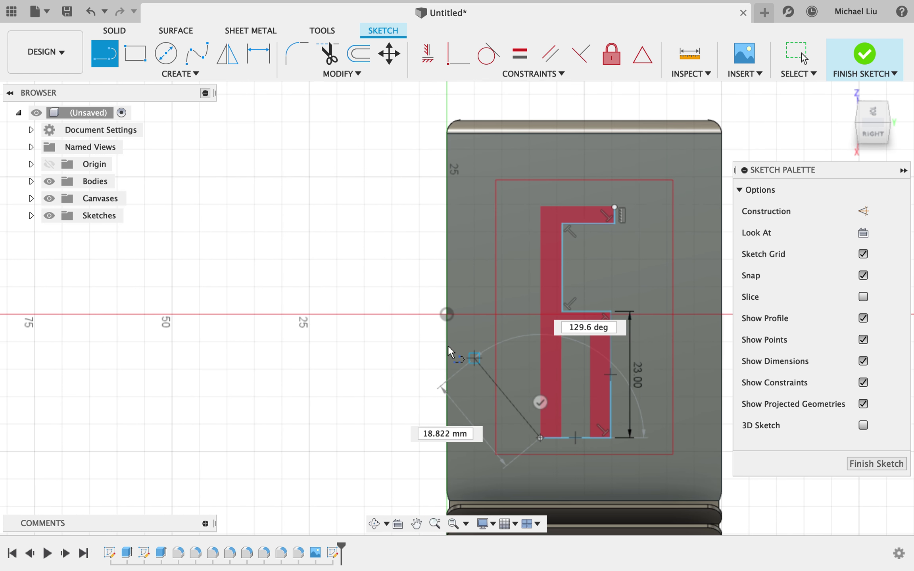
left_click(543, 214)
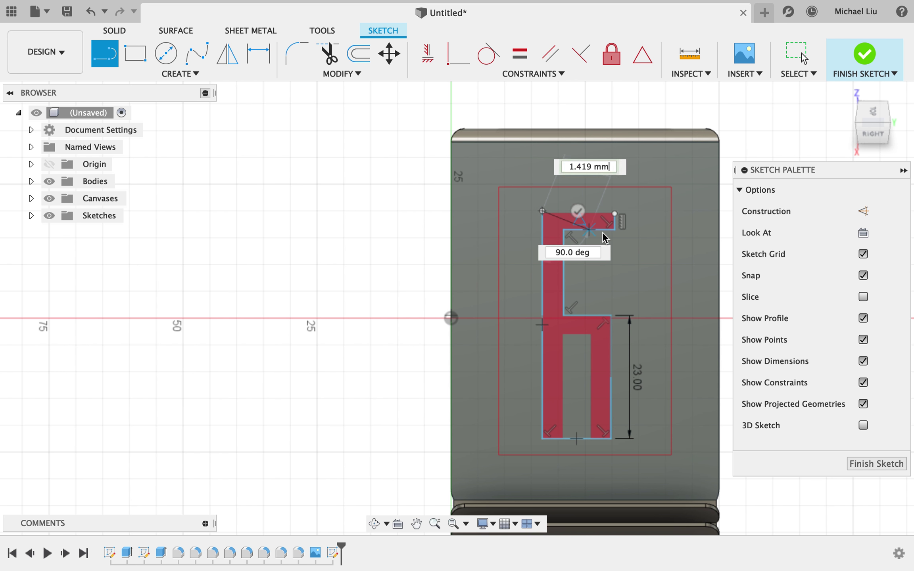
Discard the stray angled line and close the outline with a 13.7 mm top edge
scroll(603, 239, "up", 1)
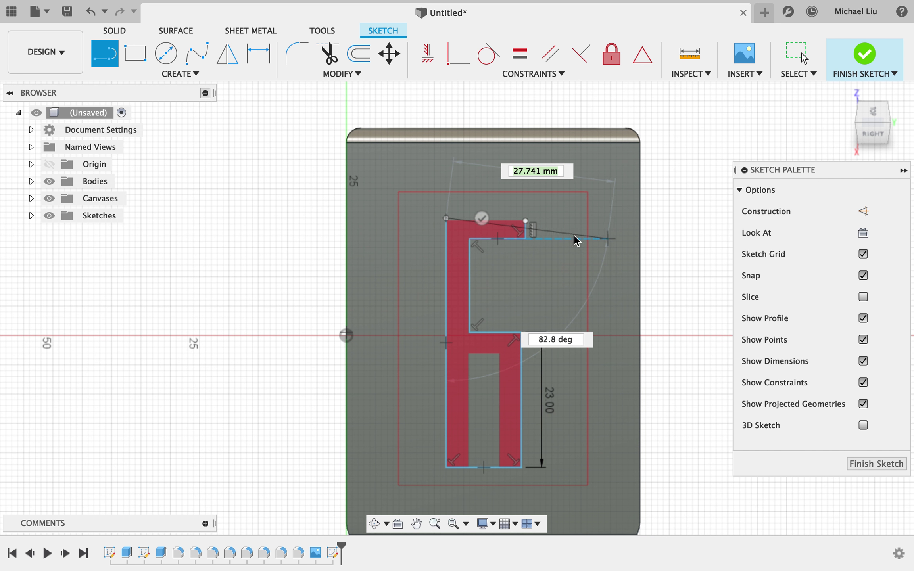
type("5")
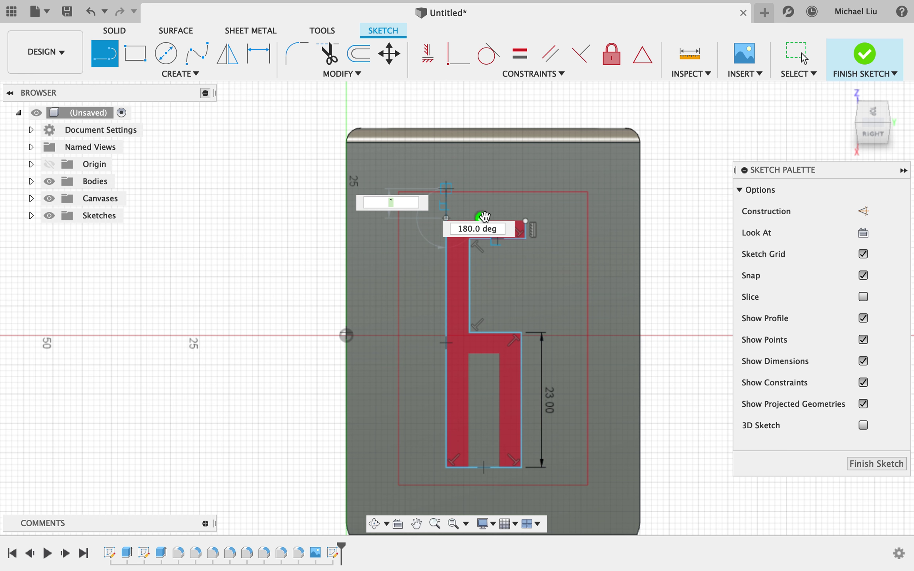
key("Escape")
scroll(529, 262, "up", 2)
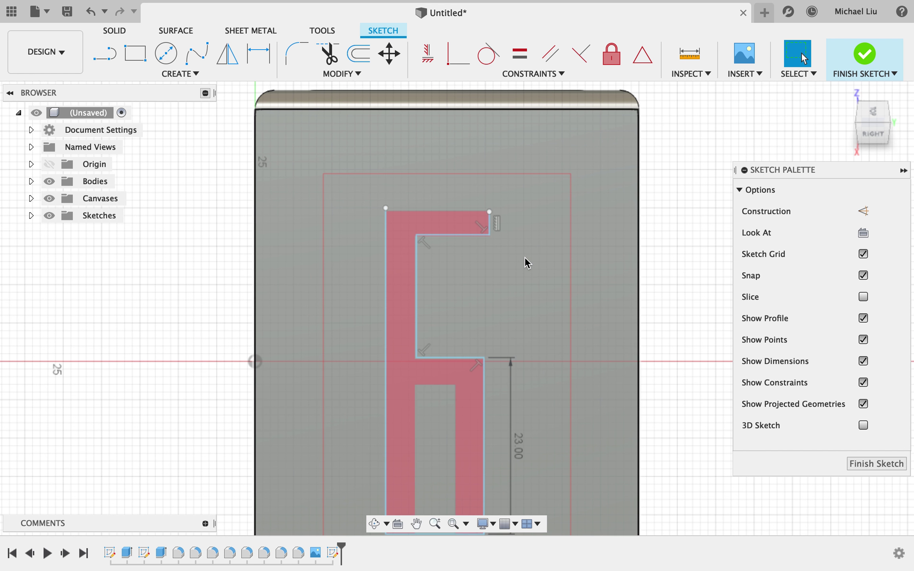
scroll(526, 262, "up", 3)
scroll(526, 262, "up", 3)
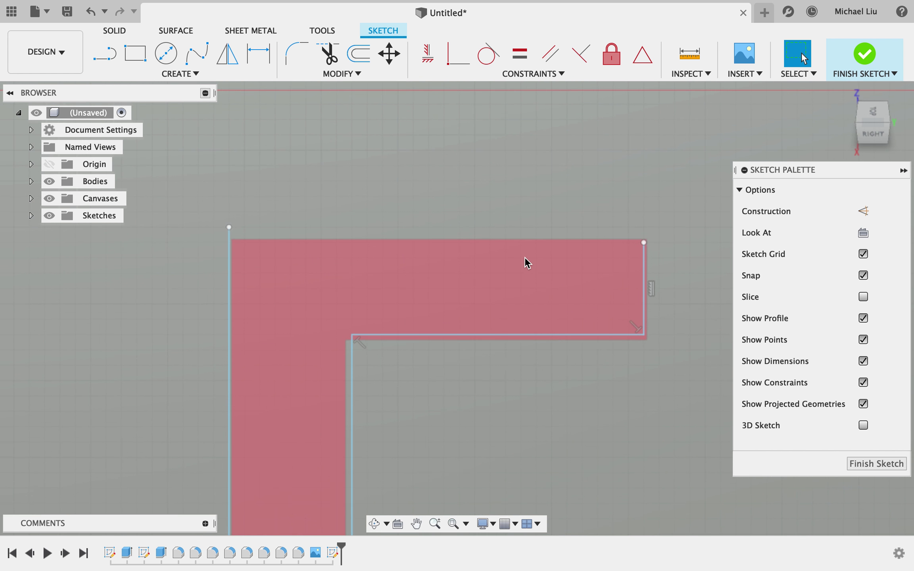
left_click(104, 53)
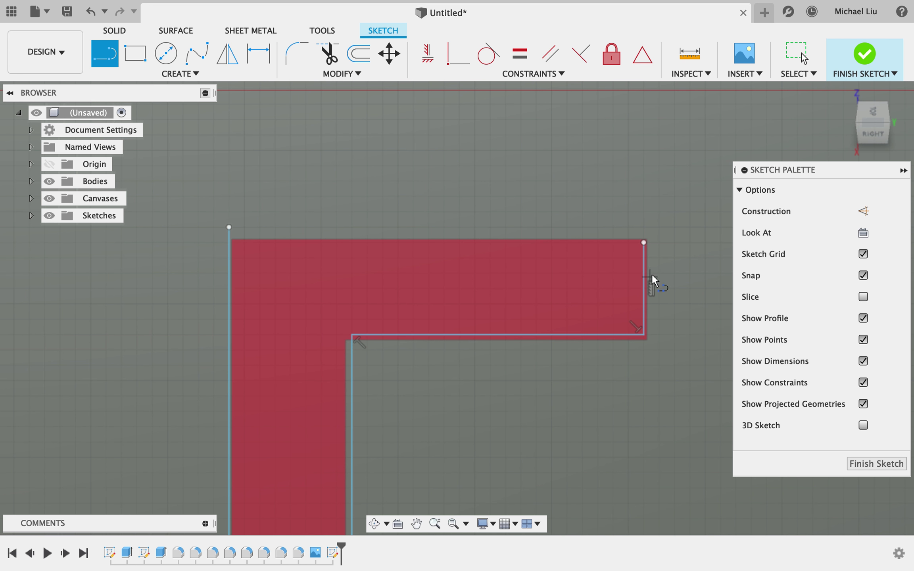
left_click(644, 242)
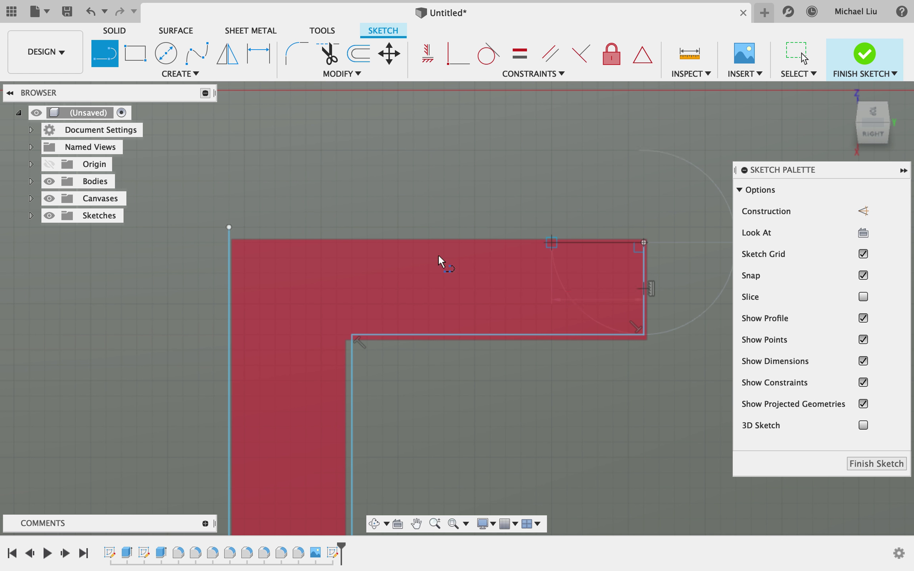
left_click(230, 243)
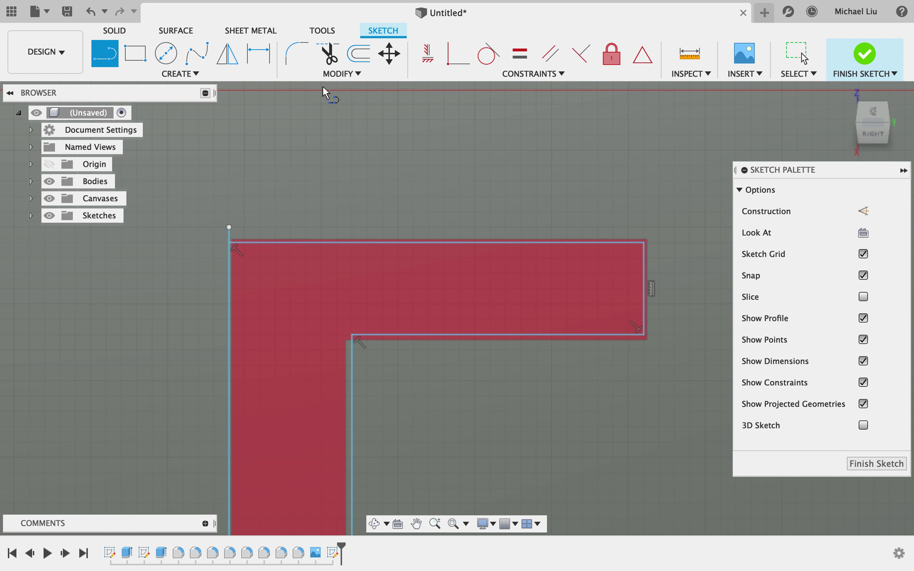
Trim away the stub above the outline's top-left corner
left_click(327, 52)
left_click(230, 234)
scroll(446, 316, "down", 3)
scroll(446, 316, "down", 2)
scroll(446, 317, "up", 3)
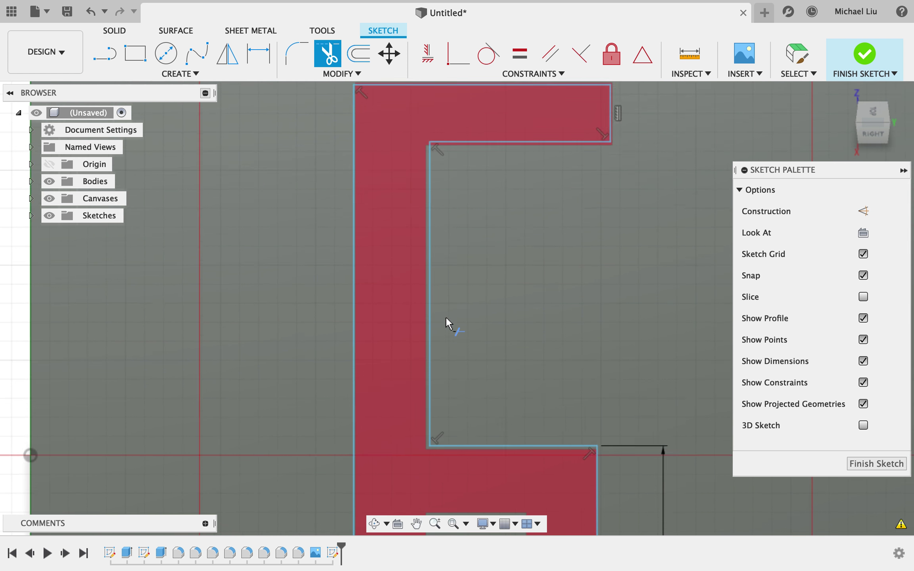
scroll(446, 317, "up", 3)
scroll(417, 391, "down", 2)
scroll(416, 392, "down", 3)
scroll(416, 391, "down", 2)
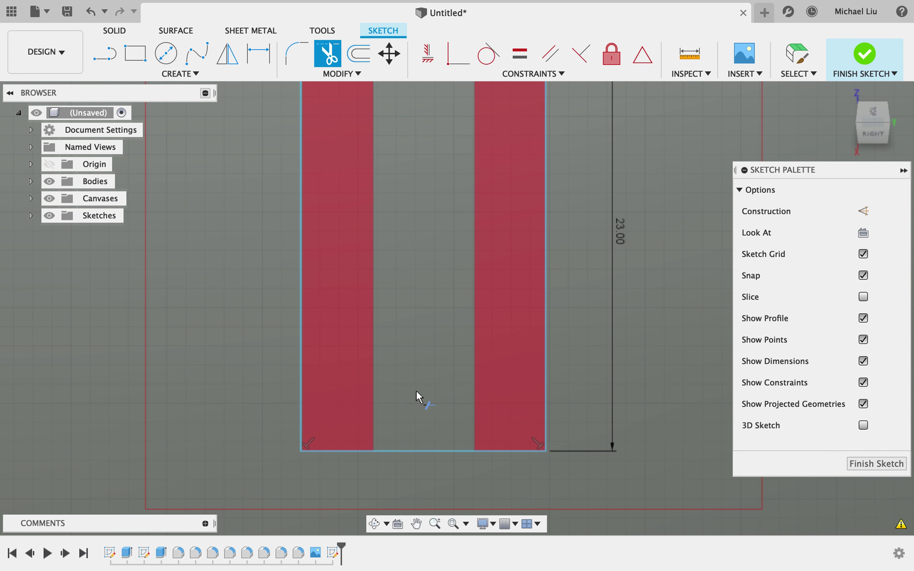
scroll(416, 390, "down", 2)
scroll(416, 390, "up", 3)
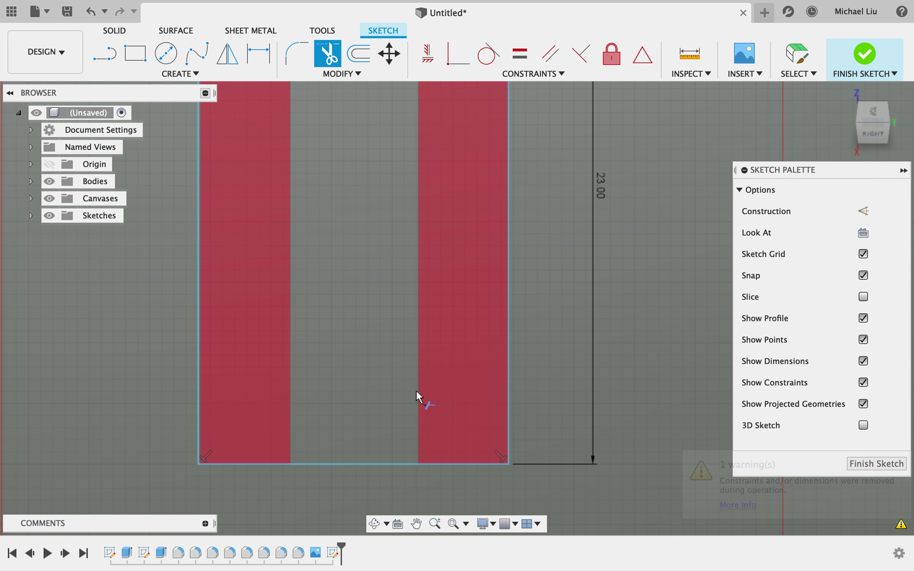
Draw the inner slot: 19 mm up, 5 mm across, and back down to the base
left_click(104, 53)
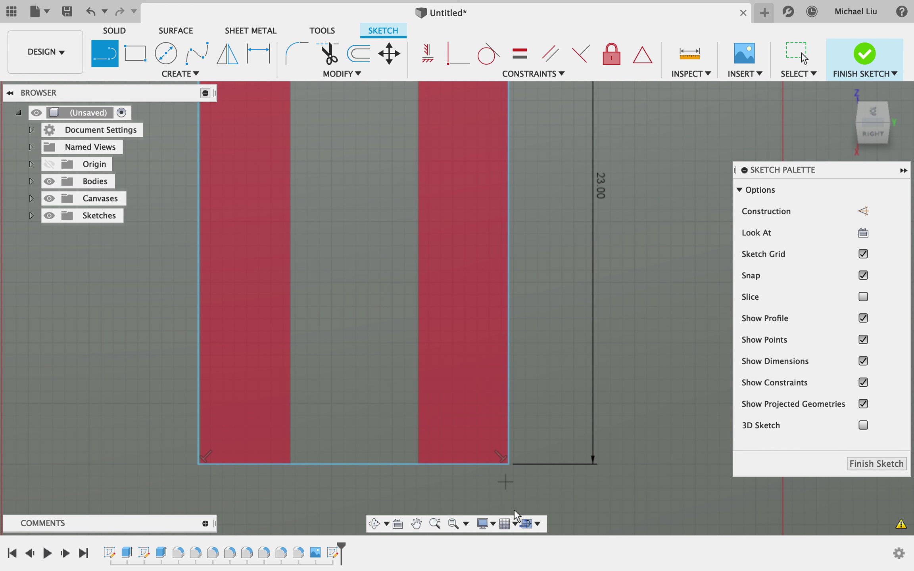
left_click(418, 456)
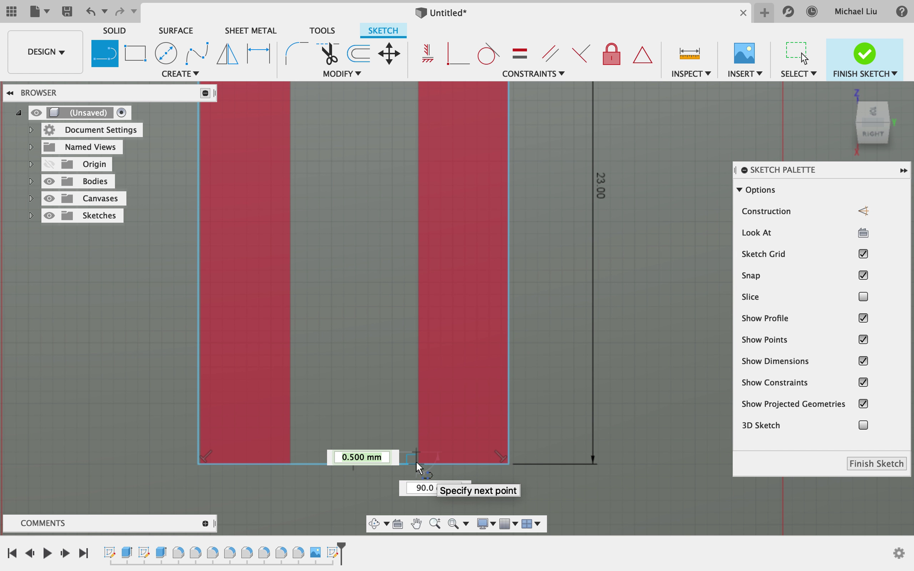
key("Escape")
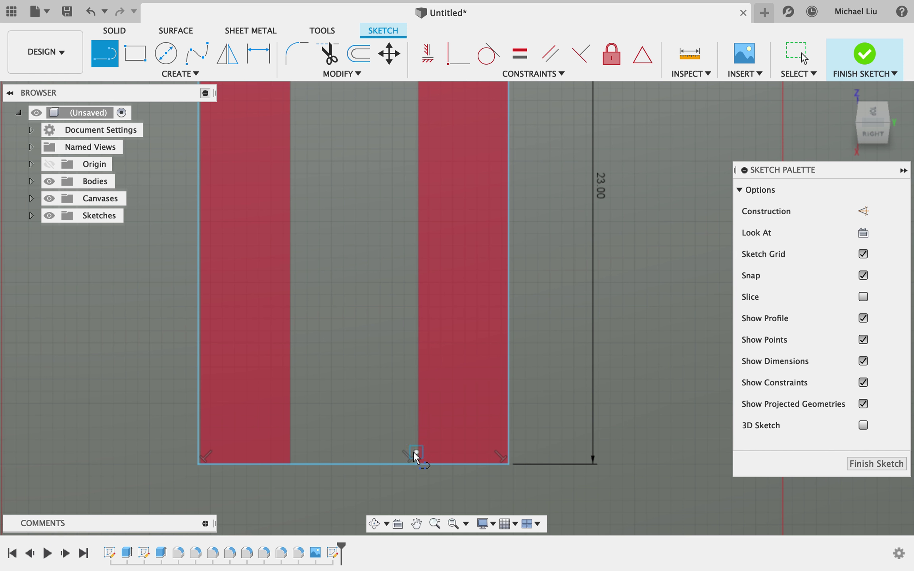
left_click(418, 456)
scroll(414, 304, "down", 1)
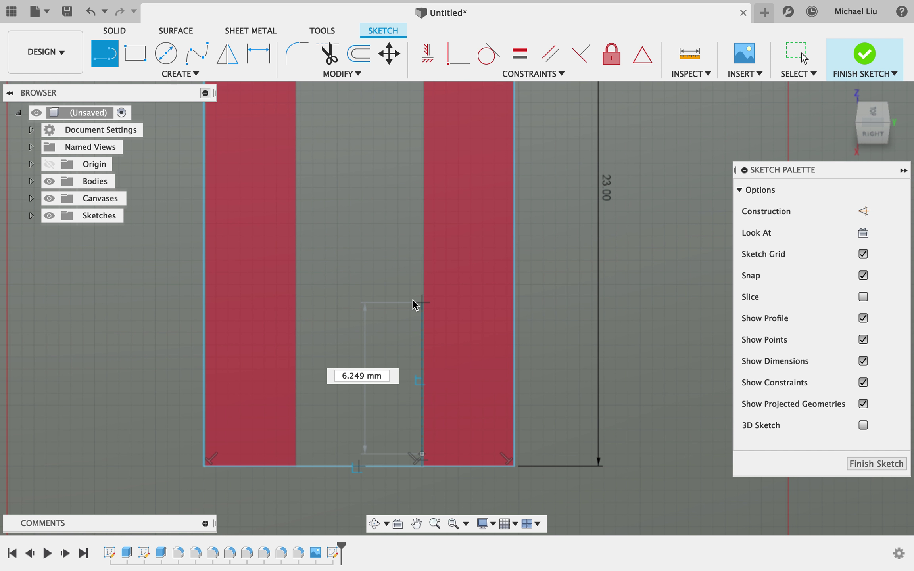
scroll(412, 305, "down", 2)
scroll(414, 303, "down", 1)
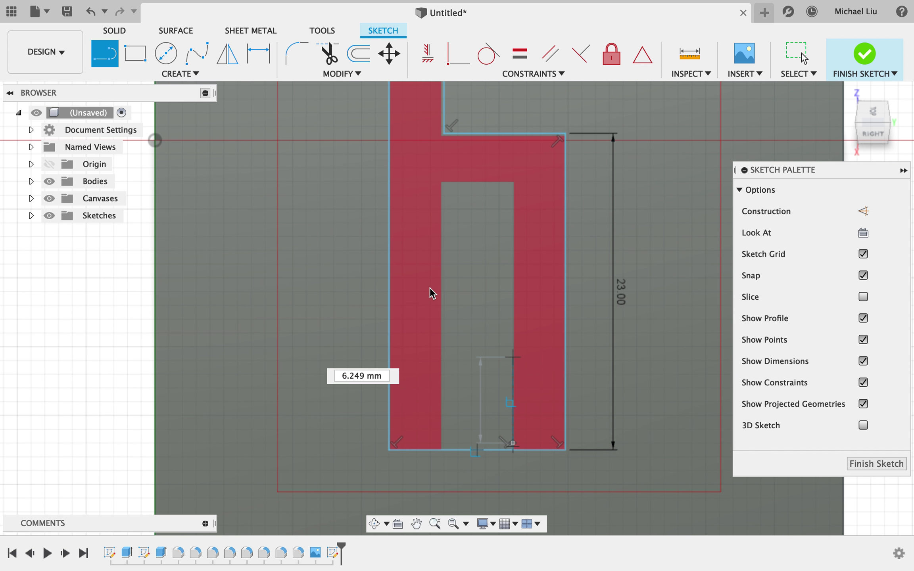
left_click(516, 185)
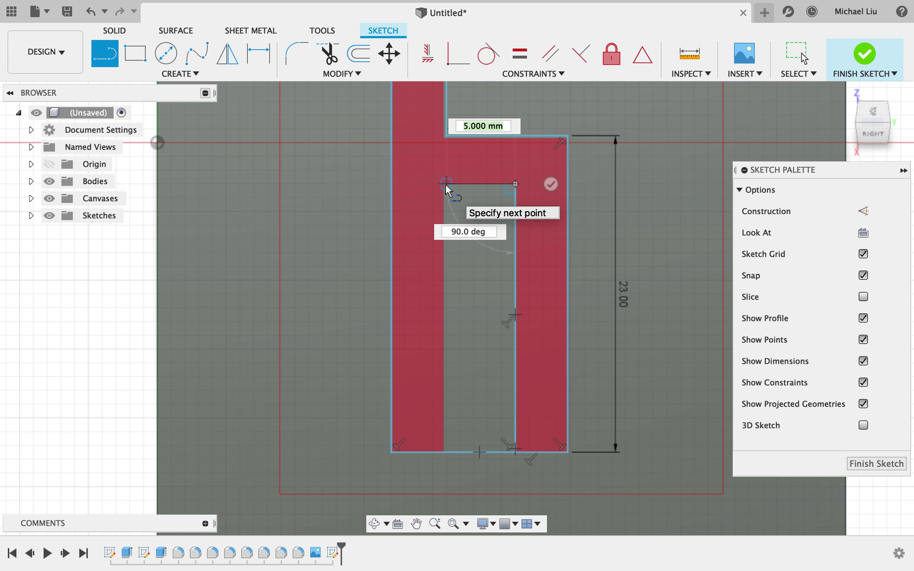
left_click(447, 185)
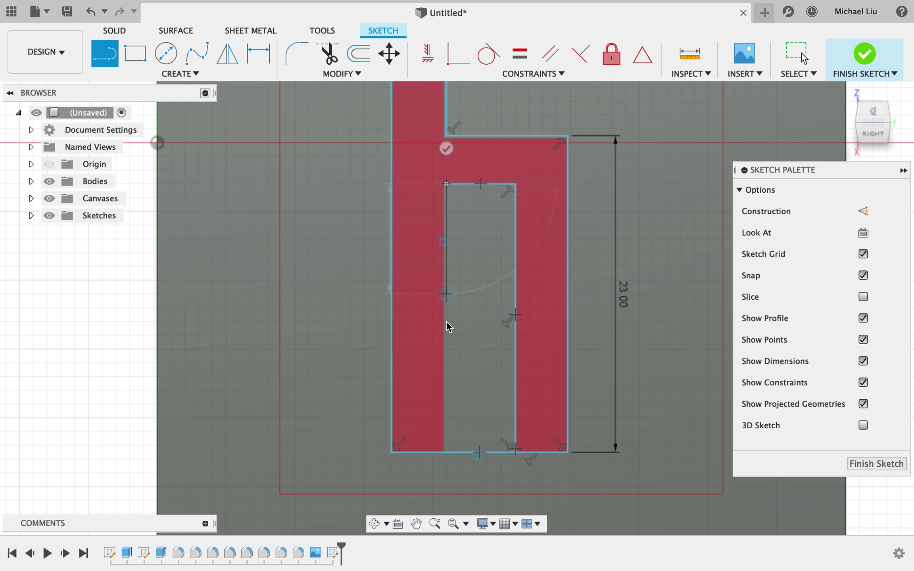
left_click(447, 459)
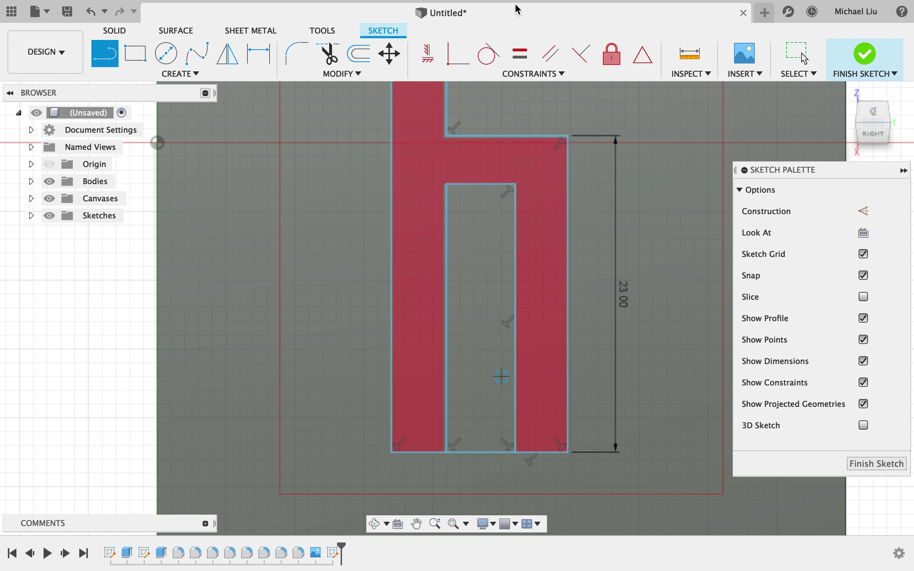
Trim the bottom edge between the two legs and finish the sketch
left_click(328, 53)
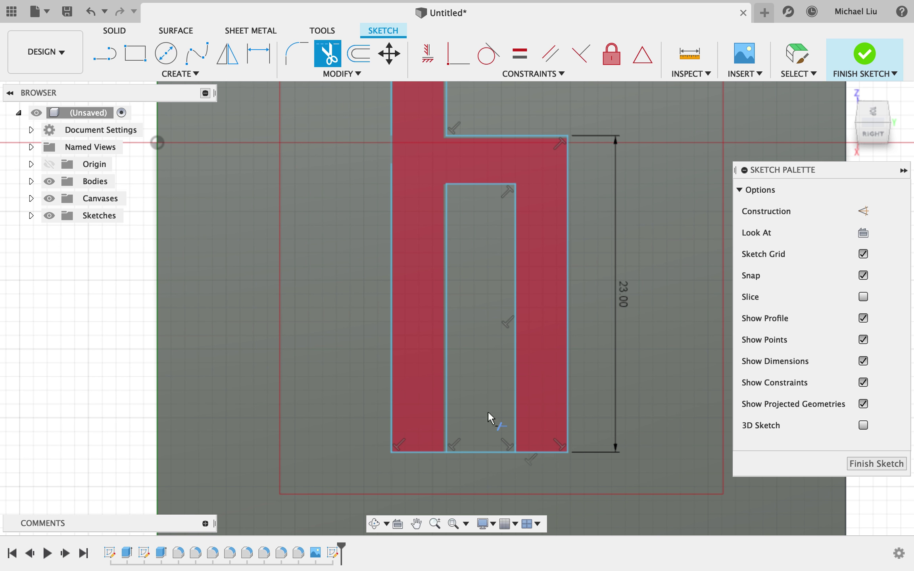
left_click(478, 453)
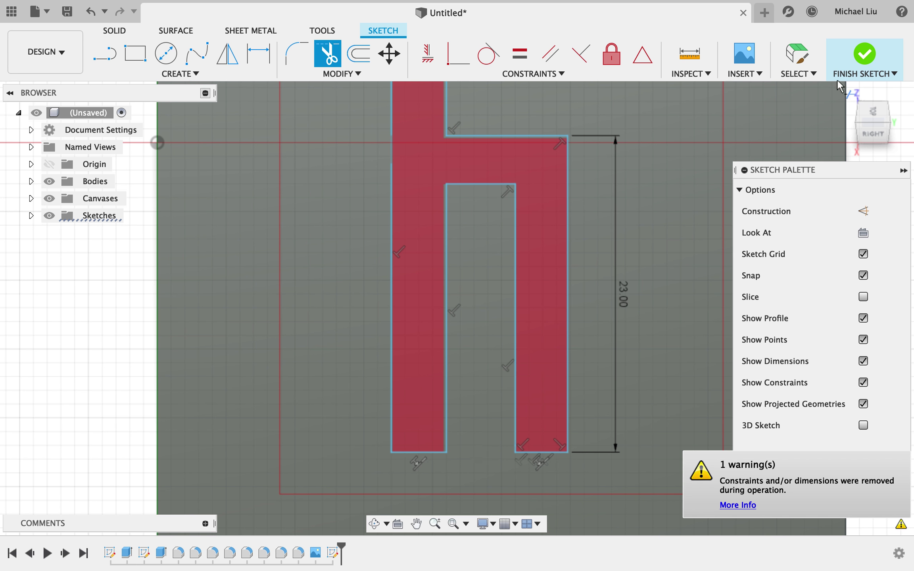
left_click(859, 59)
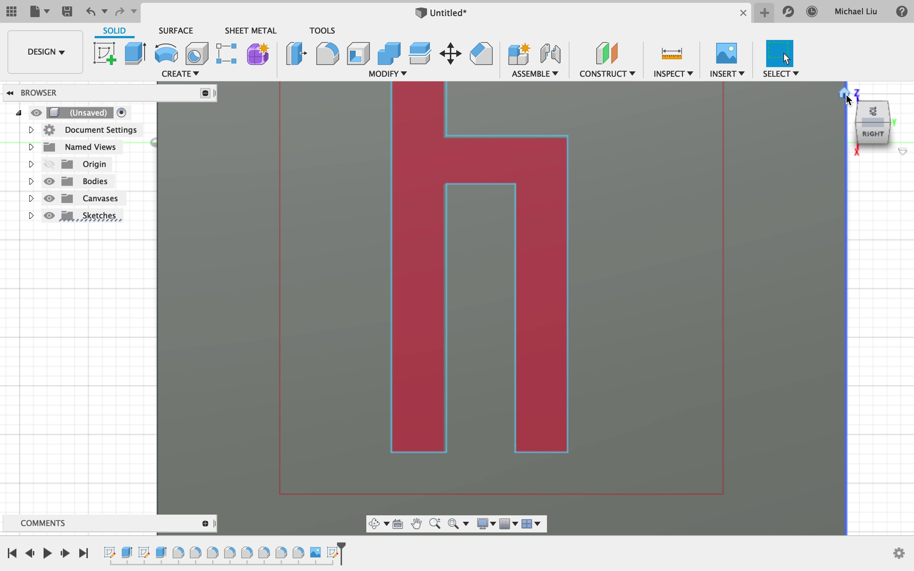
From the Home view, extrude the logo profile −2 mm as a cut into the back plate
left_click(845, 95)
scroll(508, 327, "up", 3)
scroll(484, 313, "up", 2)
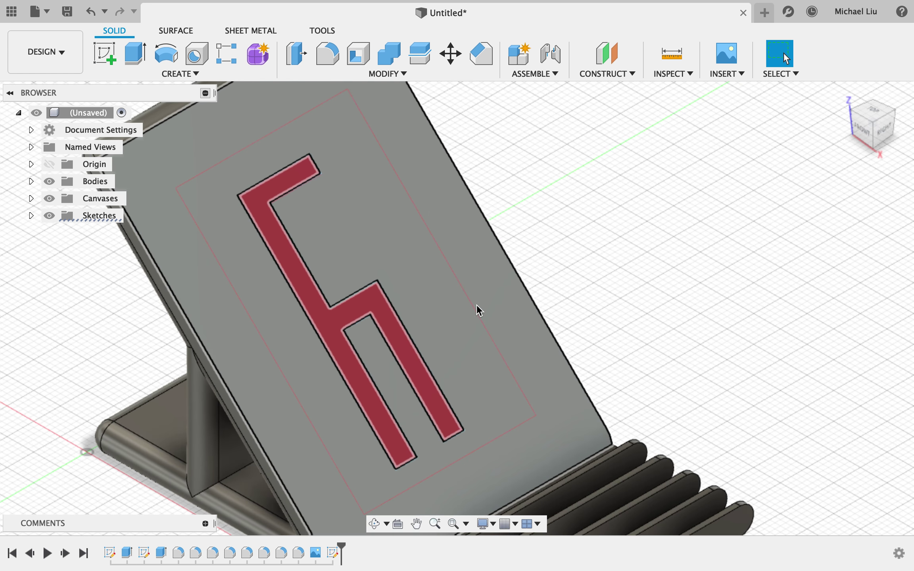
left_click(331, 317)
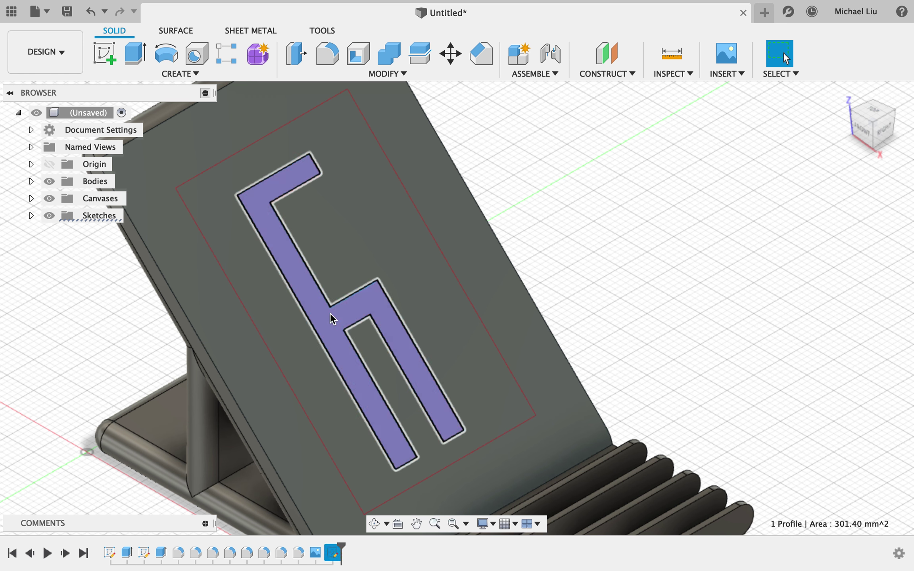
left_click(134, 62)
type("1")
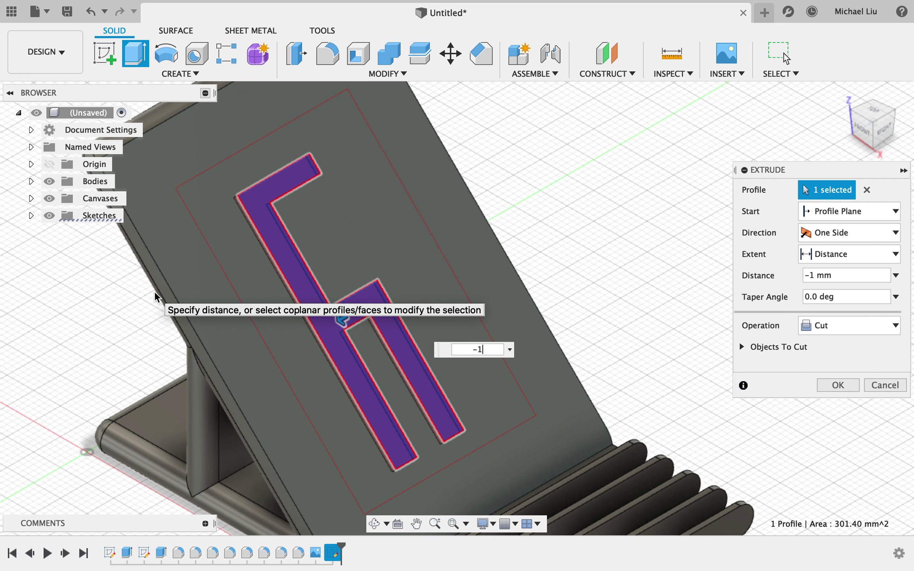
key("BackSpace")
type("2")
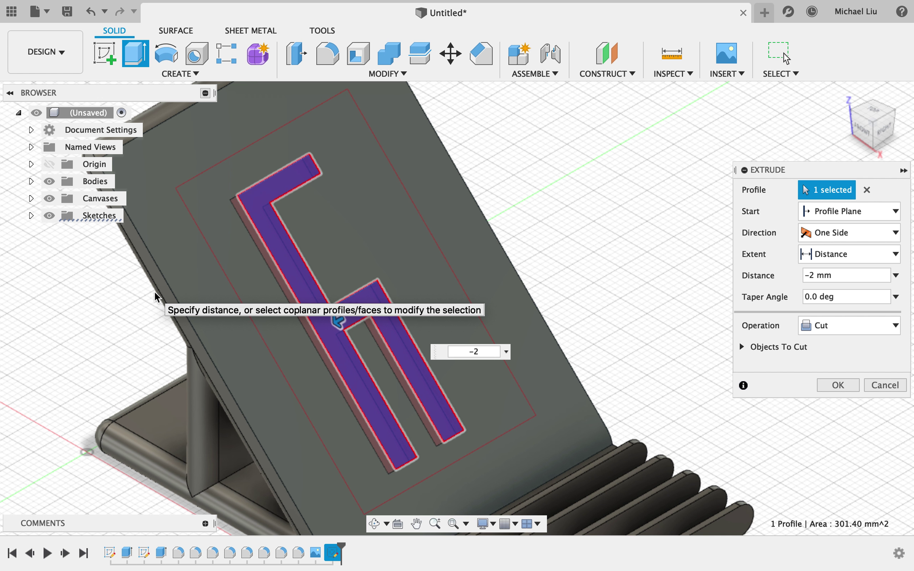
key("Return")
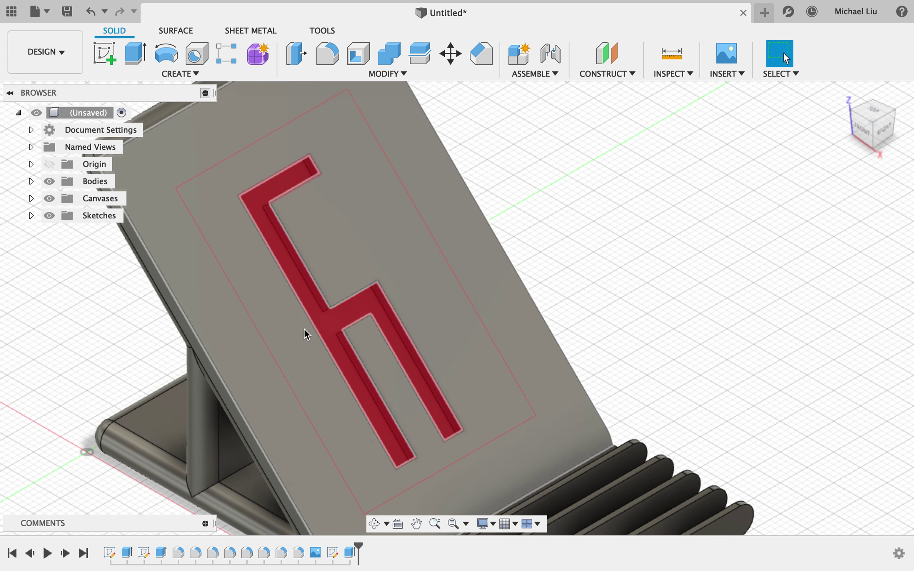
Hide the Canvases so the reference logo image disappears
left_click(30, 216)
left_click(49, 199)
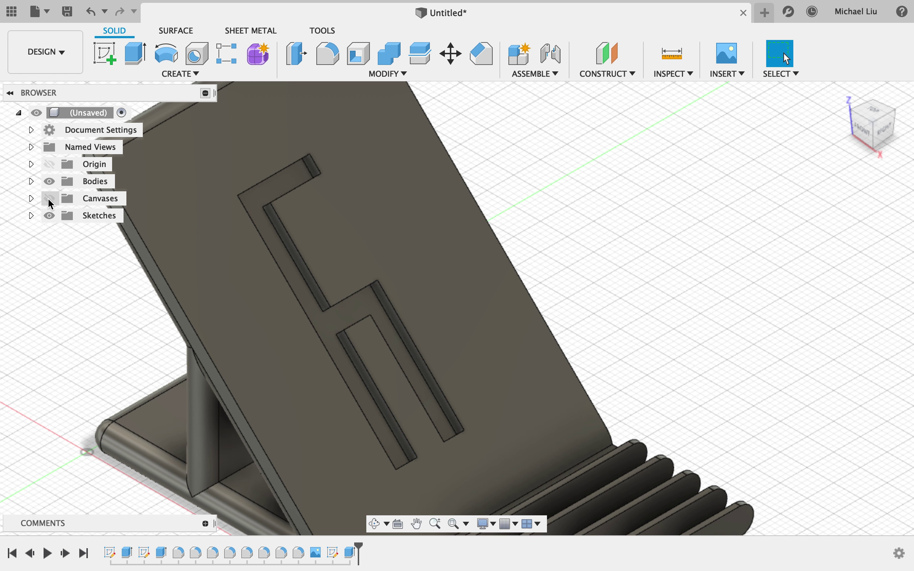
scroll(402, 280, "down", 2)
scroll(335, 299, "down", 3)
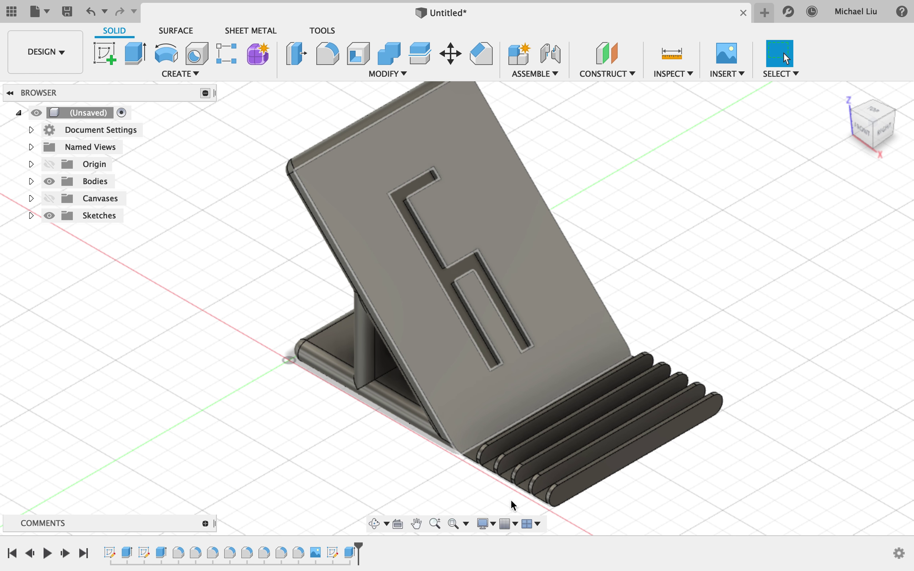
Apply Paint Enamel Glossy Black to the whole stand body
key("a")
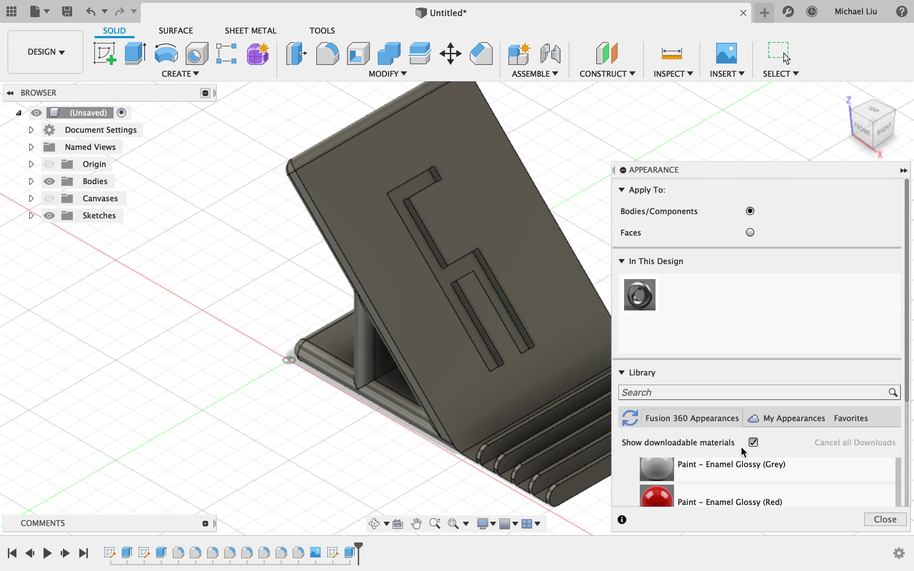
scroll(741, 446, "down", 5)
scroll(741, 447, "up", 3)
scroll(741, 446, "up", 3)
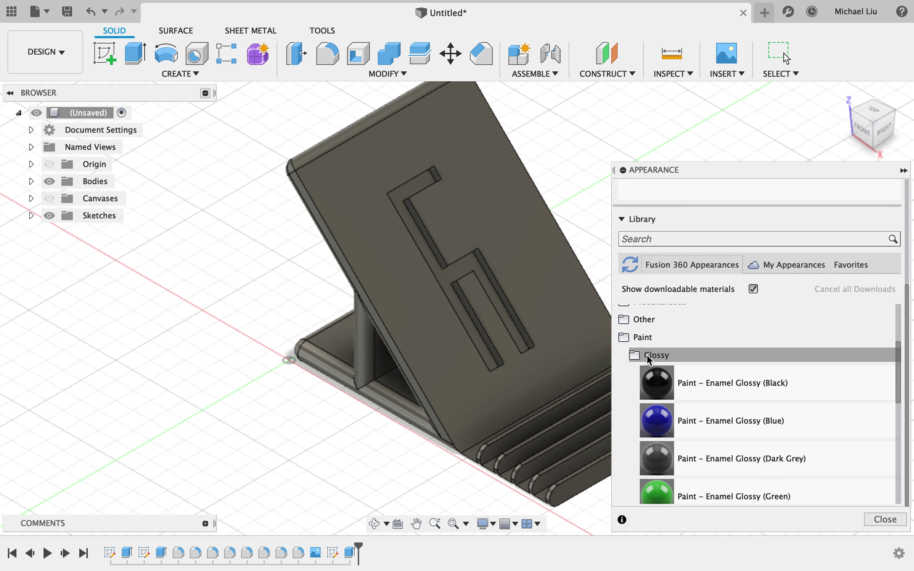
left_click_drag(667, 383, 515, 383)
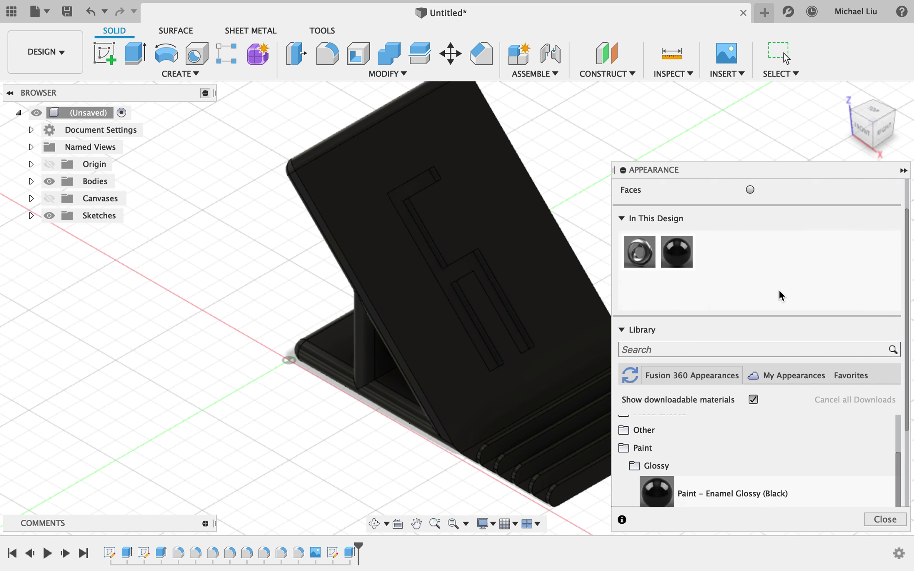
With Apply To set to Faces, paint the recessed logo faces Glossy Red
left_click(750, 232)
scroll(746, 356, "down", 5)
scroll(745, 356, "down", 1)
scroll(730, 369, "down", 3)
left_click_drag(670, 404, 548, 302)
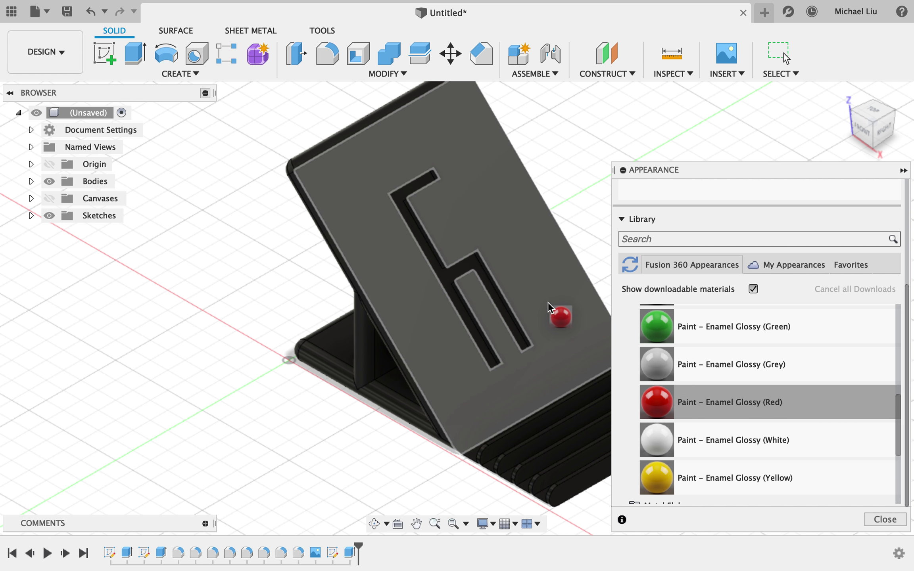
left_click_drag(477, 300, 444, 273)
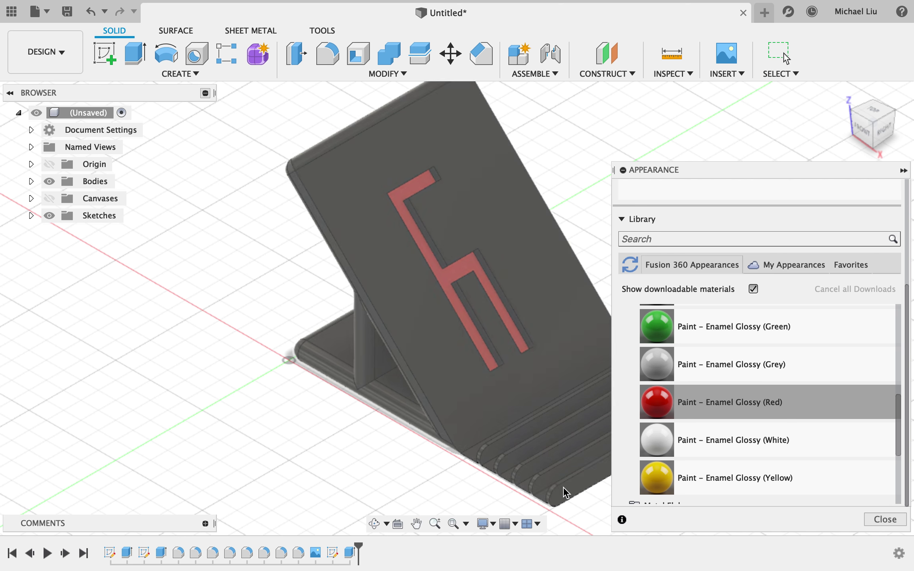
key("Escape")
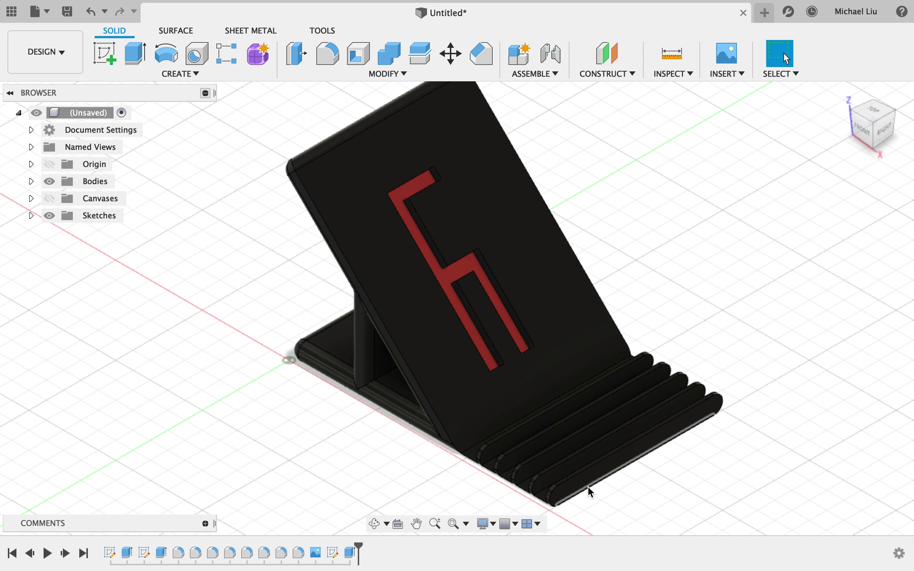